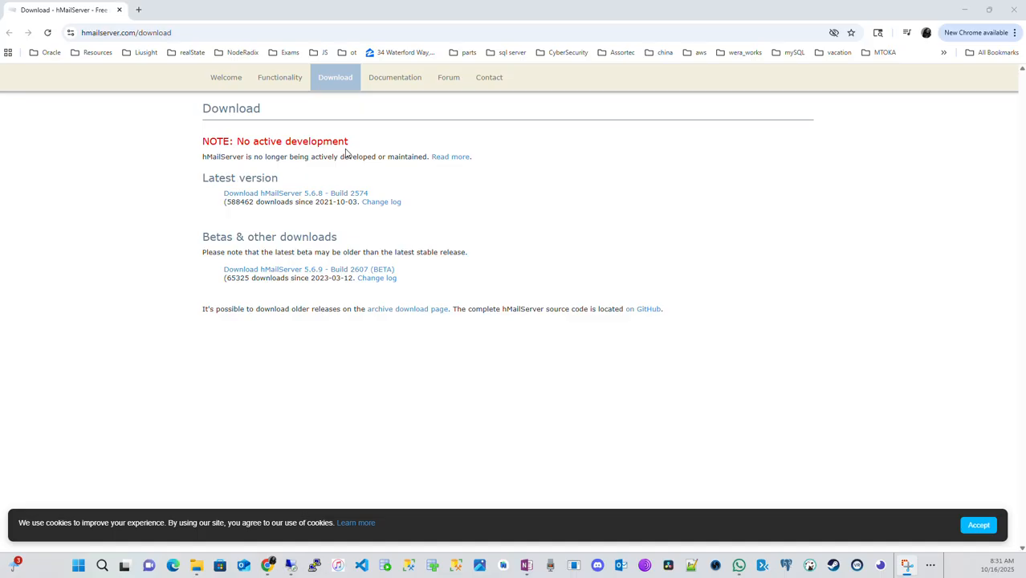
Highlight the hMailServer download page's web address and switch to the 192.168.1.50 remote desktop session
{"action": "left_click", "coordinate": [150, 34]}
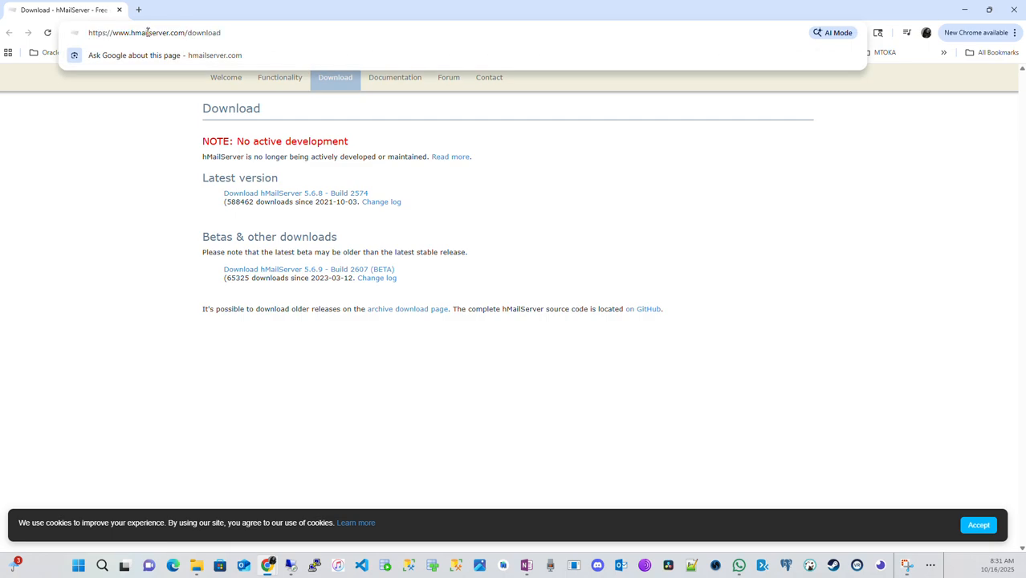
{"action": "triple_click", "coordinate": [148, 34]}
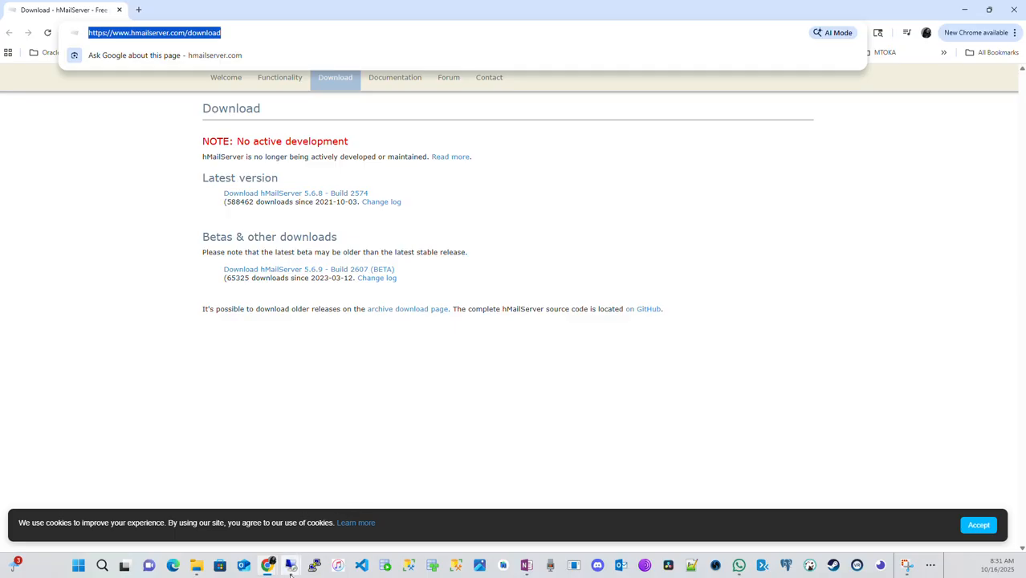
{"action": "mouse_move", "coordinate": [291, 571]}
{"action": "left_click", "coordinate": [410, 516]}
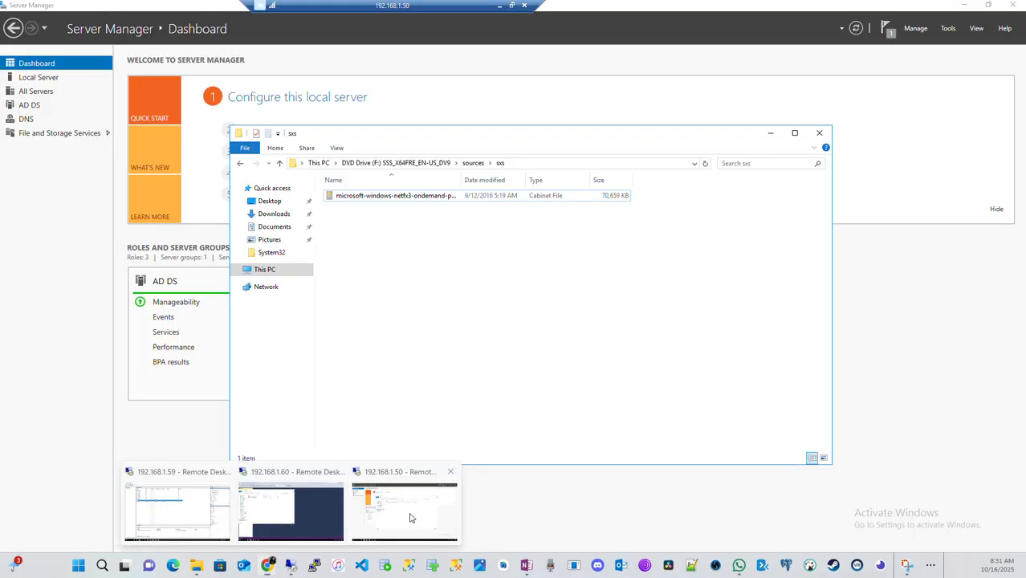
Show This PC in File Explorer and bring the DNS Manager window to the front
{"action": "left_click", "coordinate": [266, 271]}
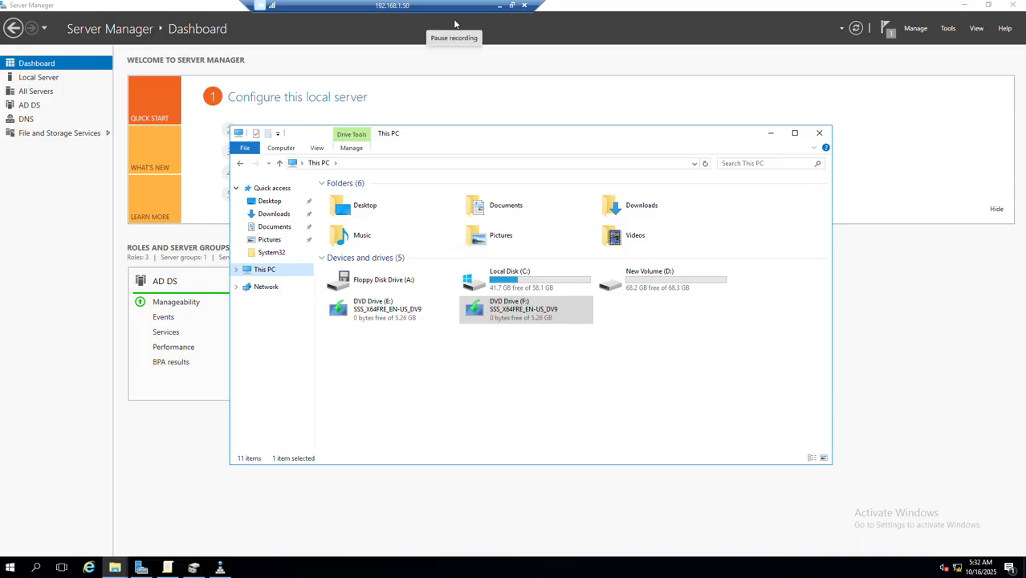
{"action": "left_click", "coordinate": [222, 568]}
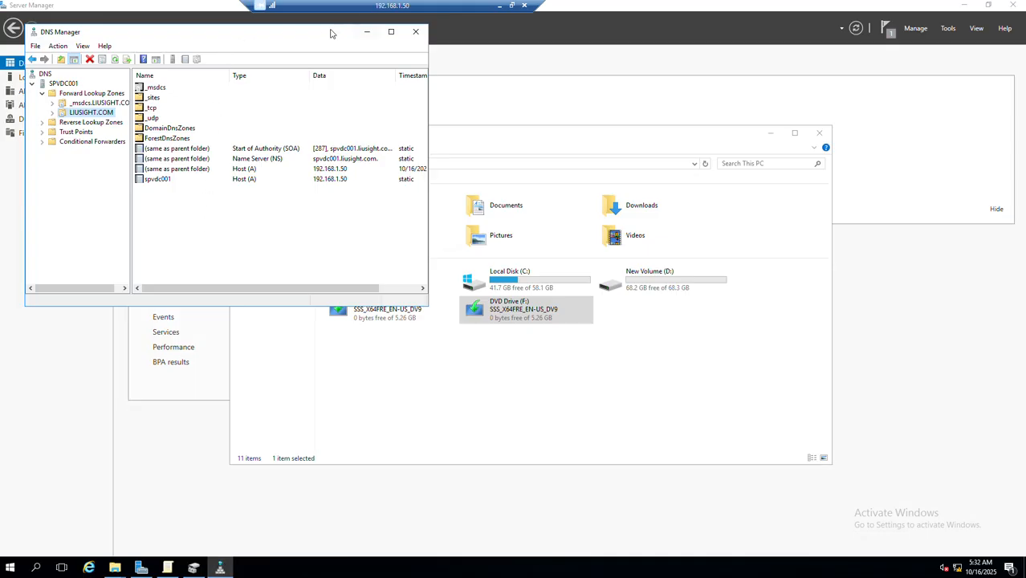
{"action": "left_click_drag", "start_coordinate": [324, 32], "coordinate": [358, 171]}
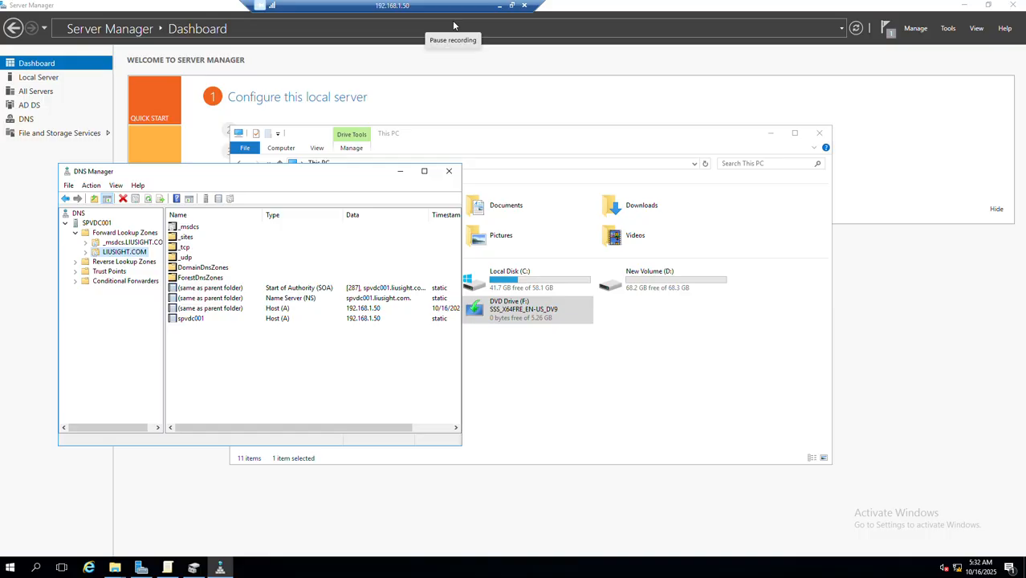
Begin a new host record named imap in the LIUSIGHT.COM forward lookup zone
{"action": "right_click", "coordinate": [127, 254]}
{"action": "left_click", "coordinate": [201, 283]}
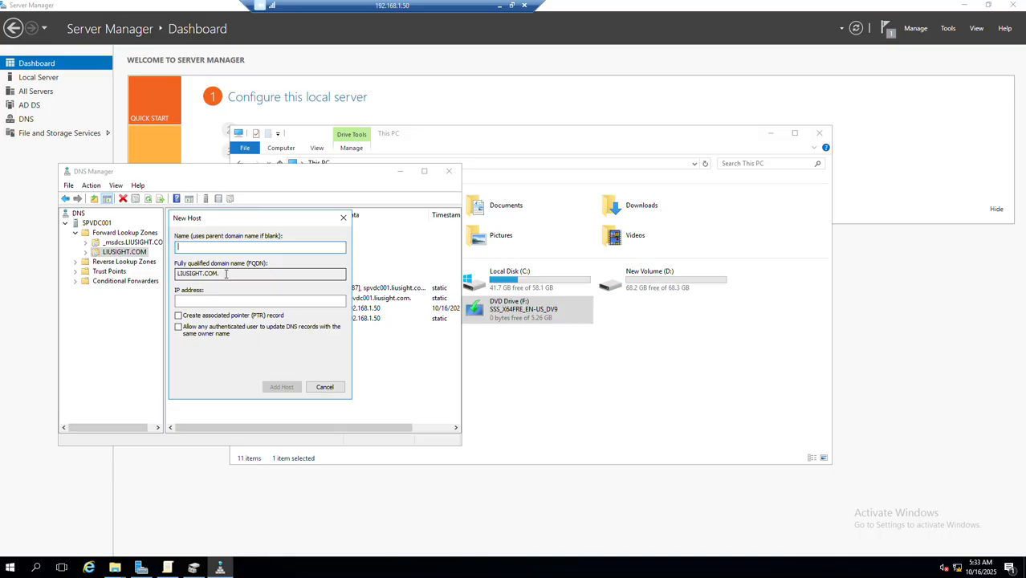
{"action": "type", "text": "l"}
{"action": "type", "text": "map"}
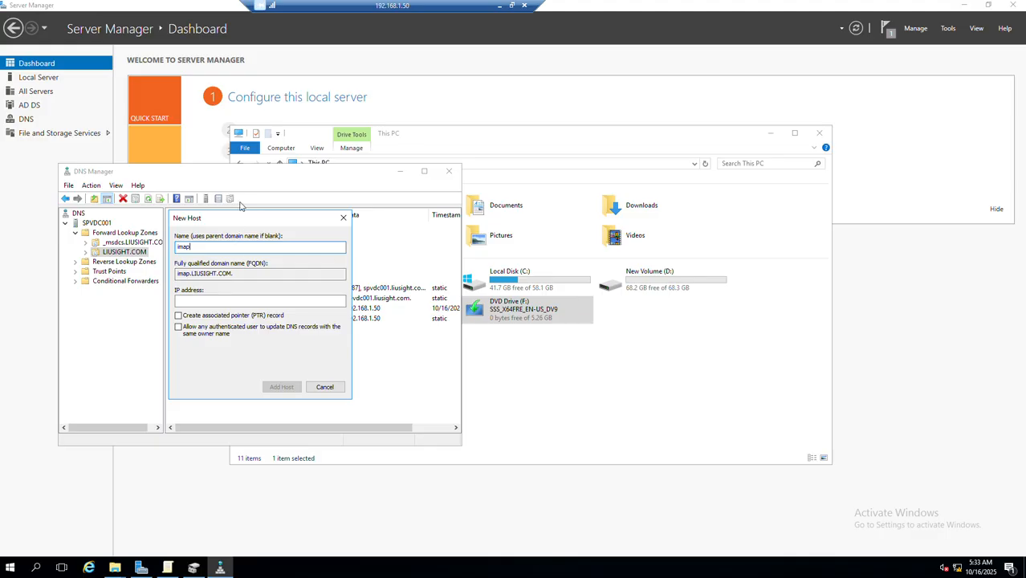
Set the imap host's IP address to 192.168.1.50 and add the record to the zone
{"action": "left_click", "coordinate": [180, 302]}
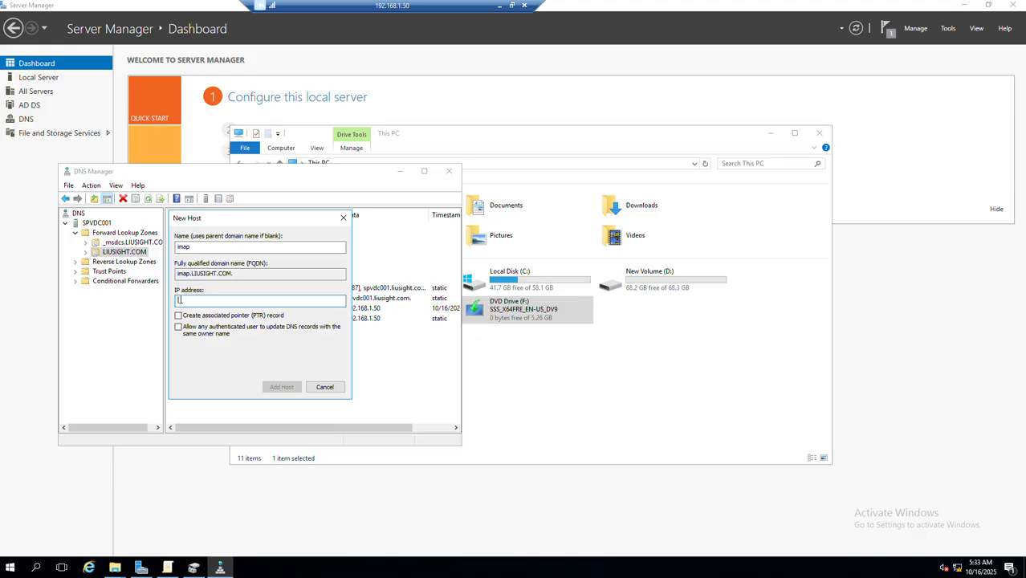
{"action": "type", "text": "192.168."}
{"action": "type", "text": "50"}
{"action": "key", "text": "ctrl+a"}
{"action": "left_click", "coordinate": [207, 301]}
{"action": "key", "text": "Left"}
{"action": "type", "text": ".1."}
{"action": "key", "text": "Left"}
{"action": "key", "text": "Left"}
{"action": "key", "text": "Left"}
{"action": "key", "text": "BackSpace"}
{"action": "key", "text": "ctrl+a"}
{"action": "key", "text": "ctrl+c"}
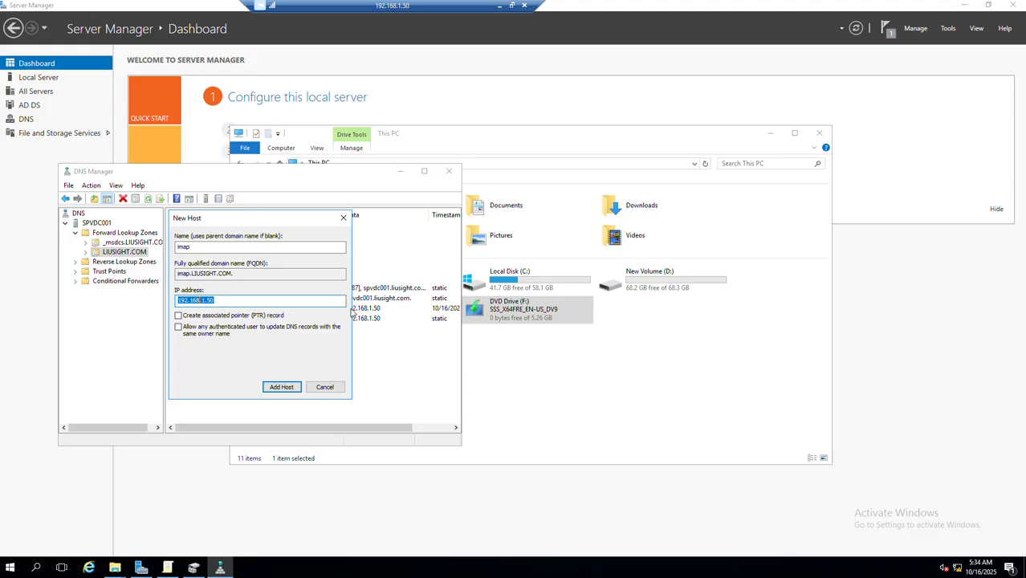
{"action": "left_click", "coordinate": [289, 387]}
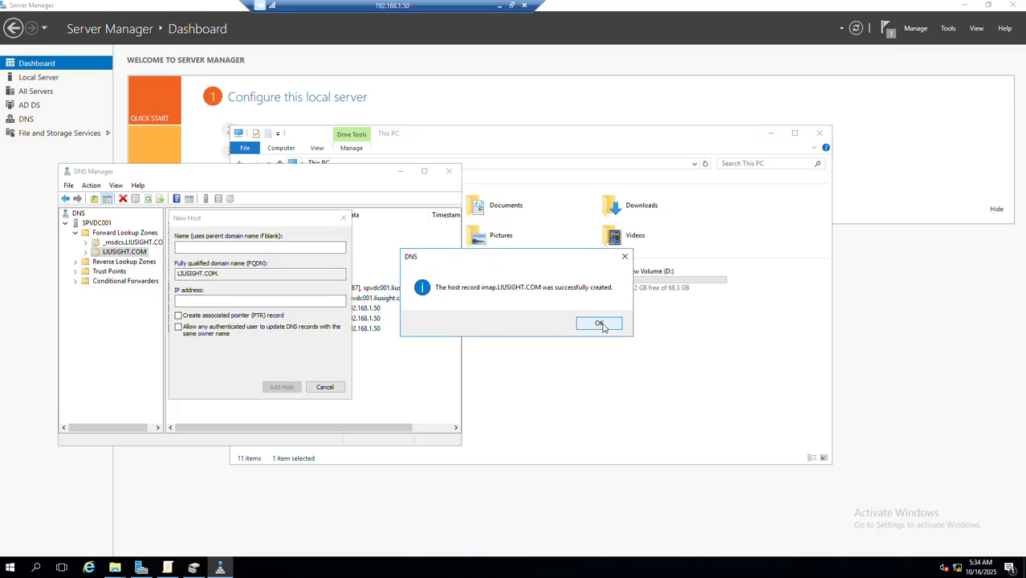
{"action": "left_click", "coordinate": [600, 323]}
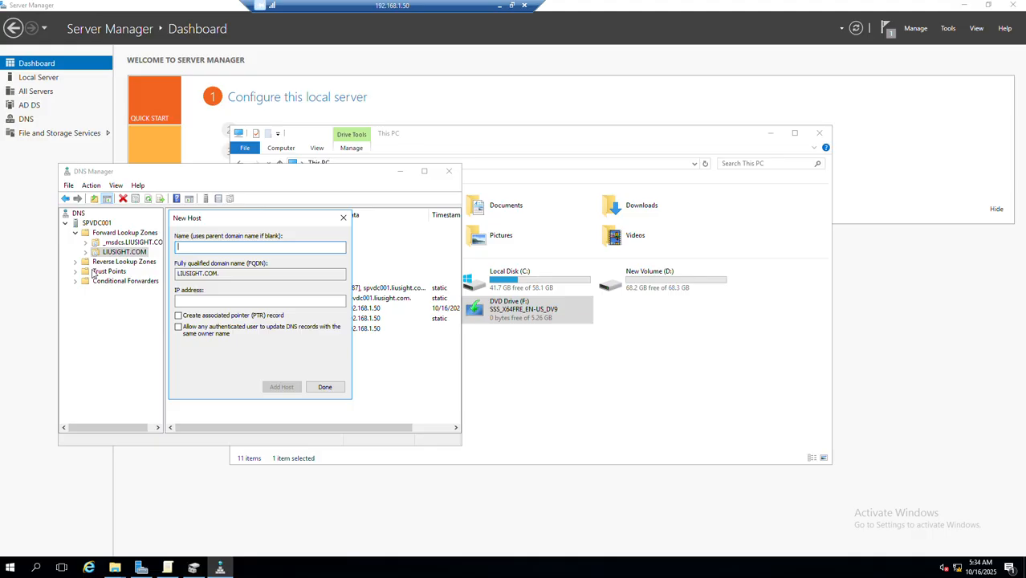
Add a second host record named smtp with the IP address 192.168.1.50
{"action": "type", "text": "smtp"}
{"action": "key", "text": "Tab"}
{"action": "type", "text": "192.168.1.50"}
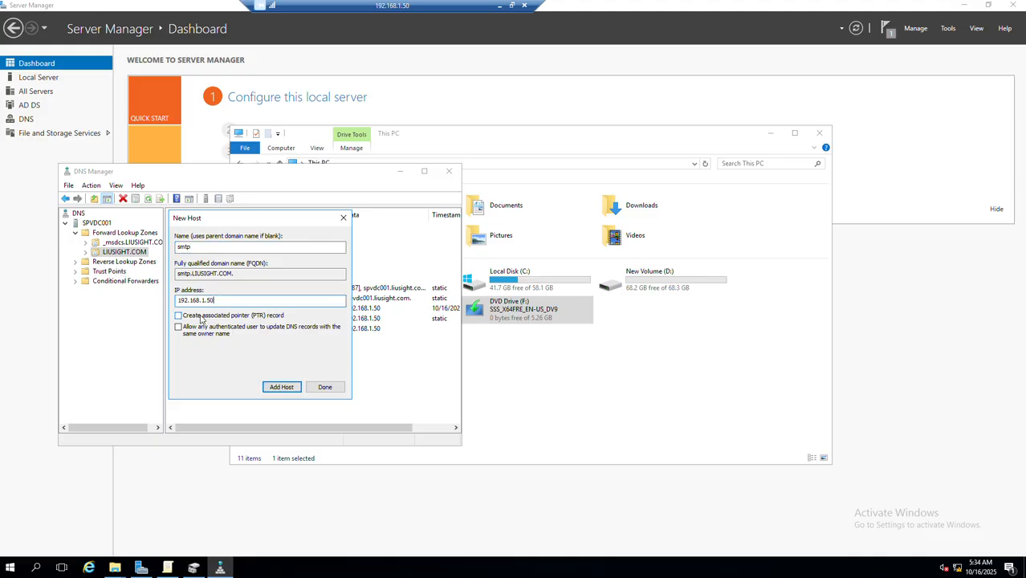
{"action": "left_click", "coordinate": [273, 389]}
{"action": "left_click", "coordinate": [618, 324]}
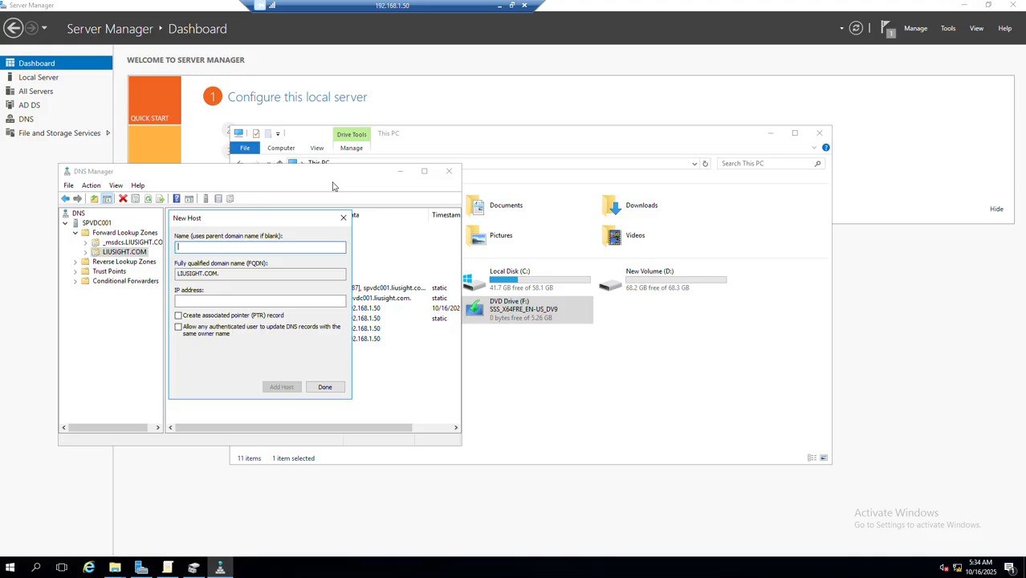
Add a host record named relay with the IP address 192.168.1.50 and finish adding hosts
{"action": "type", "text": "relay"}
{"action": "left_click", "coordinate": [261, 298]}
{"action": "key", "text": "ctrl+v"}
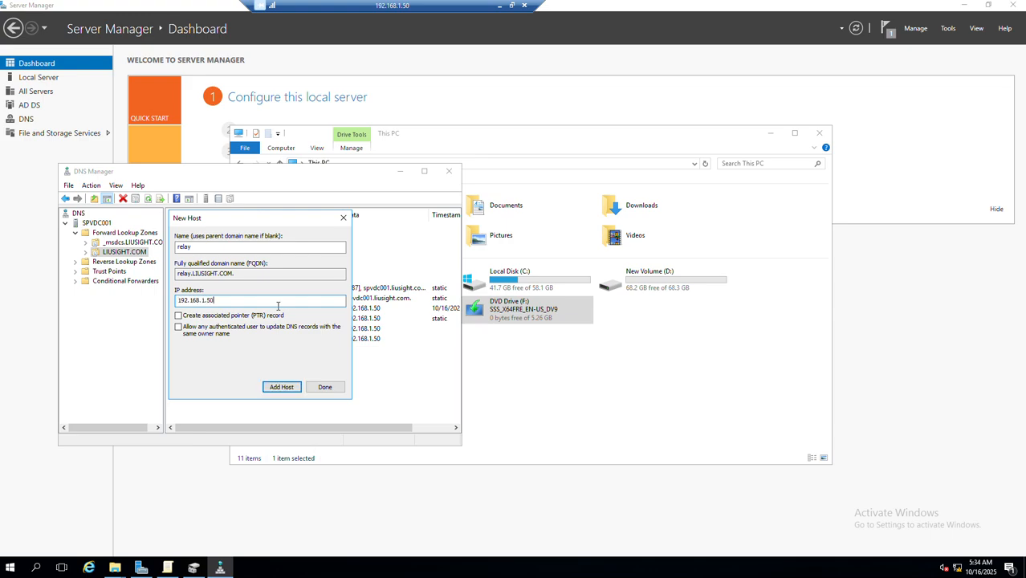
{"action": "left_click", "coordinate": [277, 388]}
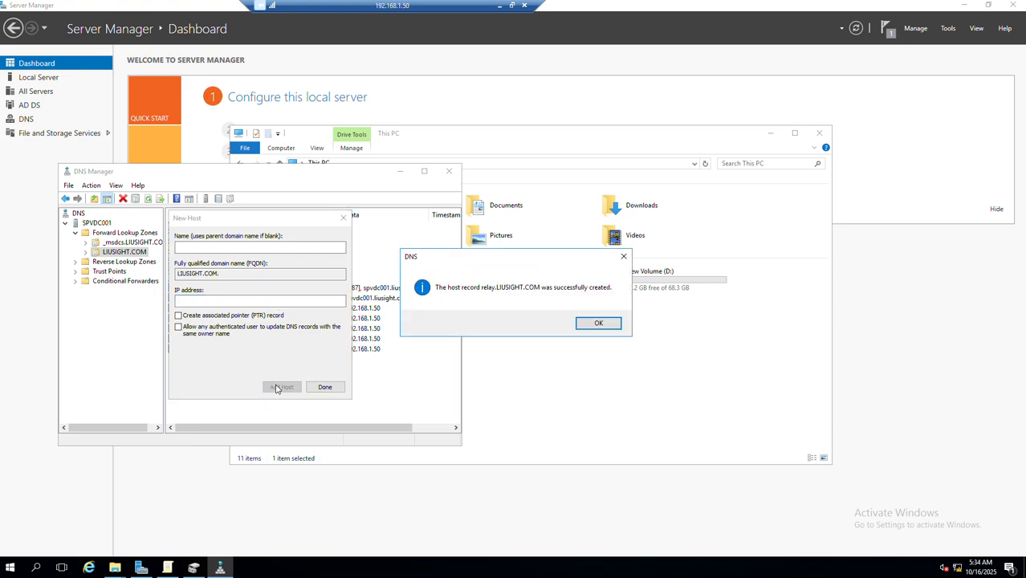
{"action": "left_click", "coordinate": [592, 324]}
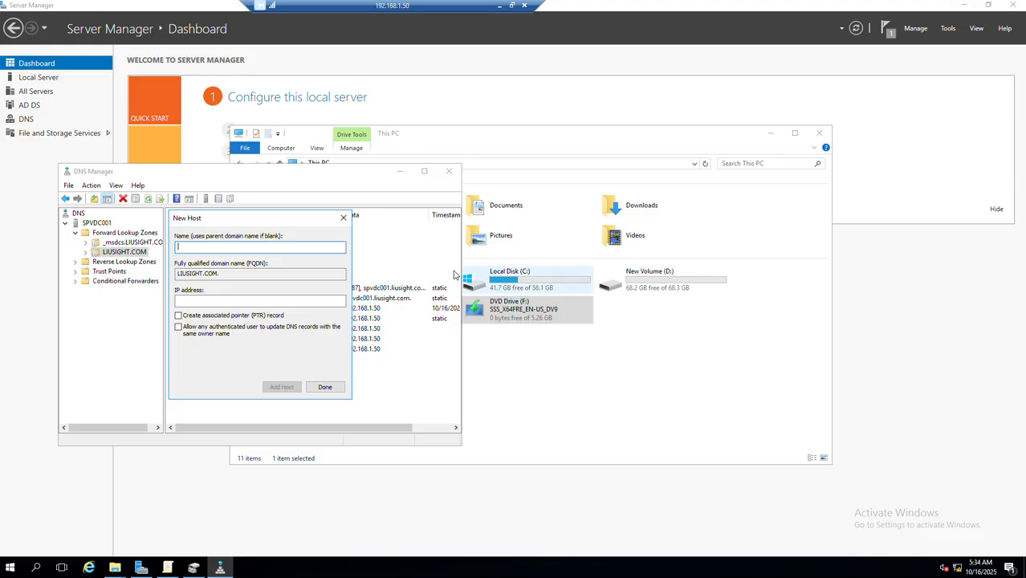
{"action": "left_click", "coordinate": [325, 388]}
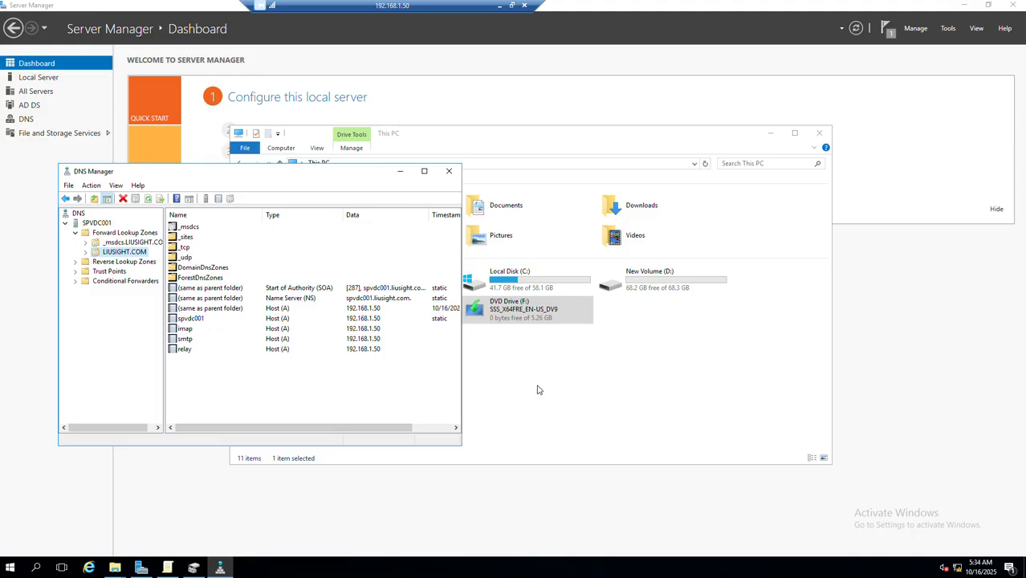
Launch the hMailServer-5.6.8-B2574 installer from the software folder on drive C
{"action": "left_click", "coordinate": [587, 432]}
{"action": "double_click", "coordinate": [482, 279]}
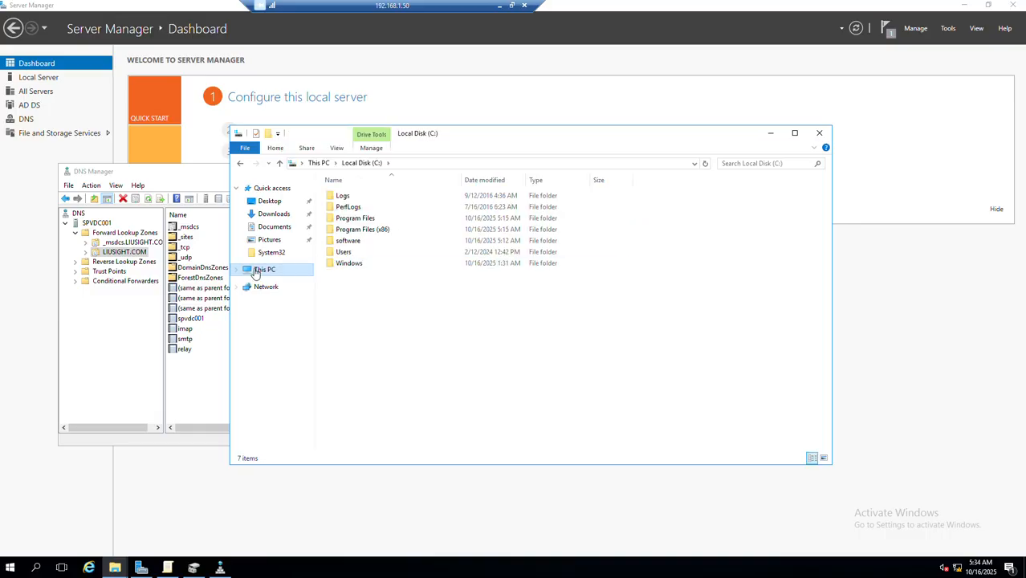
{"action": "double_click", "coordinate": [369, 241]}
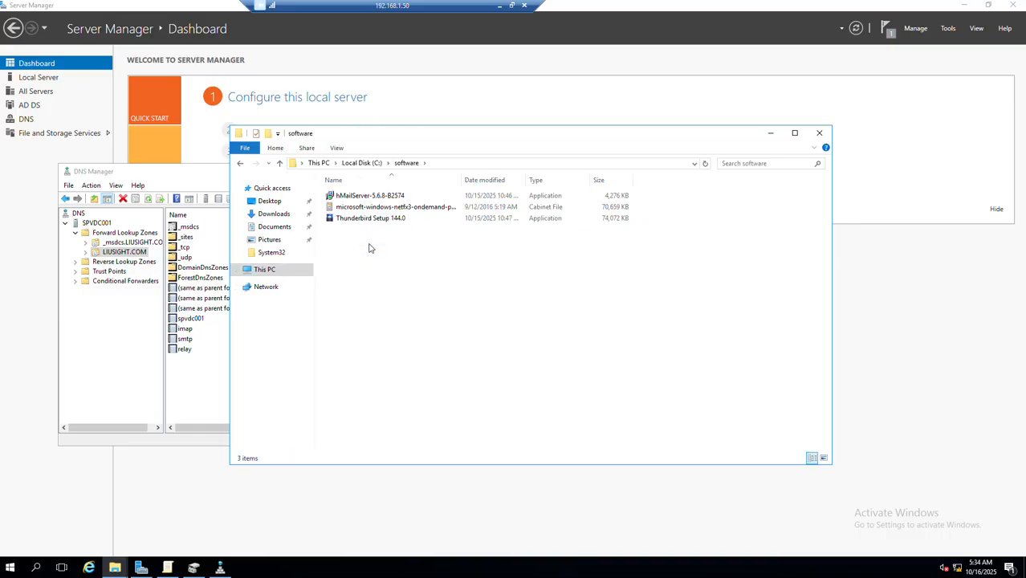
{"action": "double_click", "coordinate": [362, 196]}
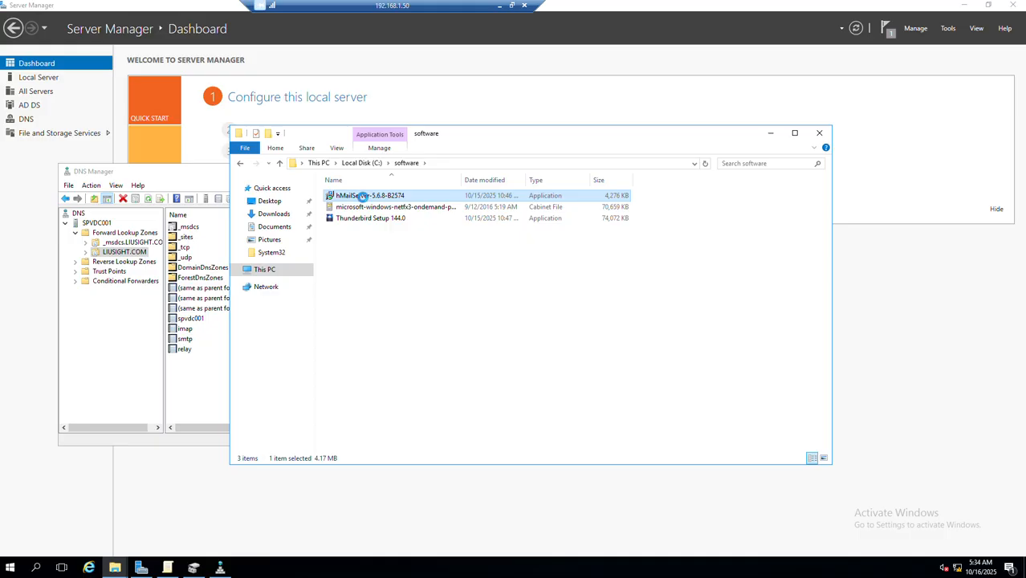
{"action": "right_click", "coordinate": [359, 195]}
{"action": "left_click", "coordinate": [382, 218]}
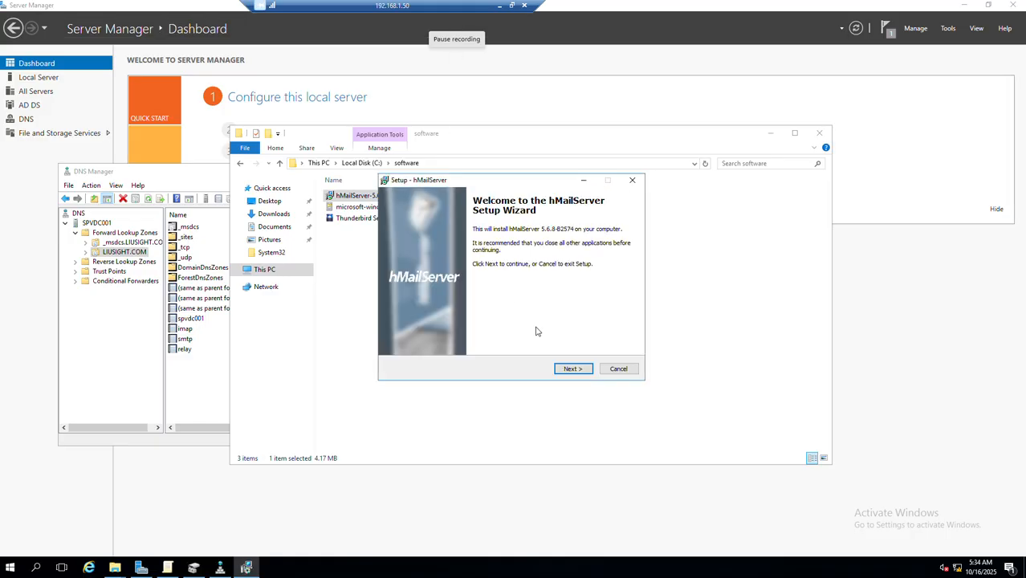
Accept the hMailServer license agreement and keep the destination folder C:\Program Files (x86)\hMailServer
{"action": "left_click", "coordinate": [571, 369]}
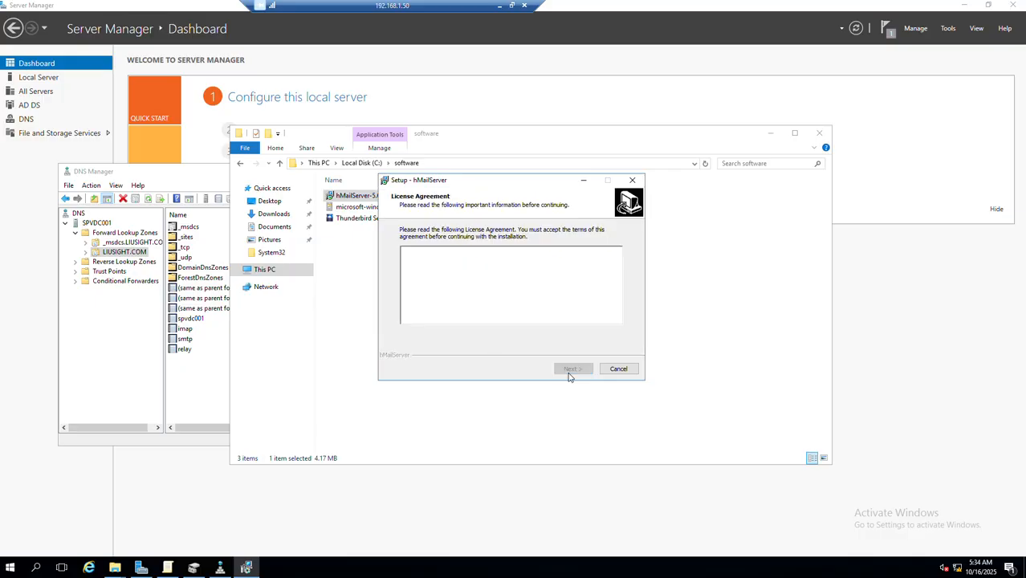
{"action": "left_click", "coordinate": [431, 335]}
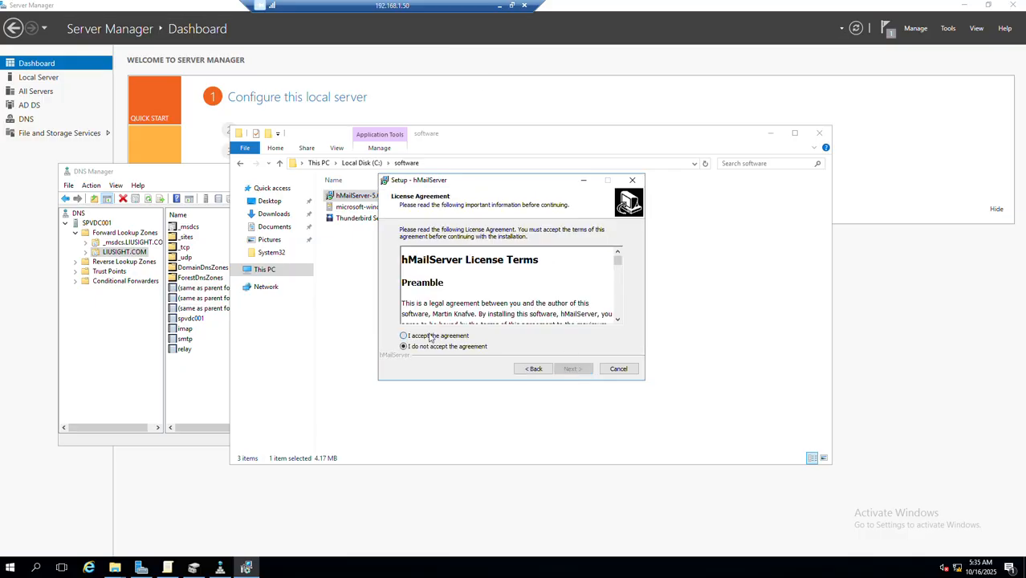
{"action": "left_click", "coordinate": [571, 369]}
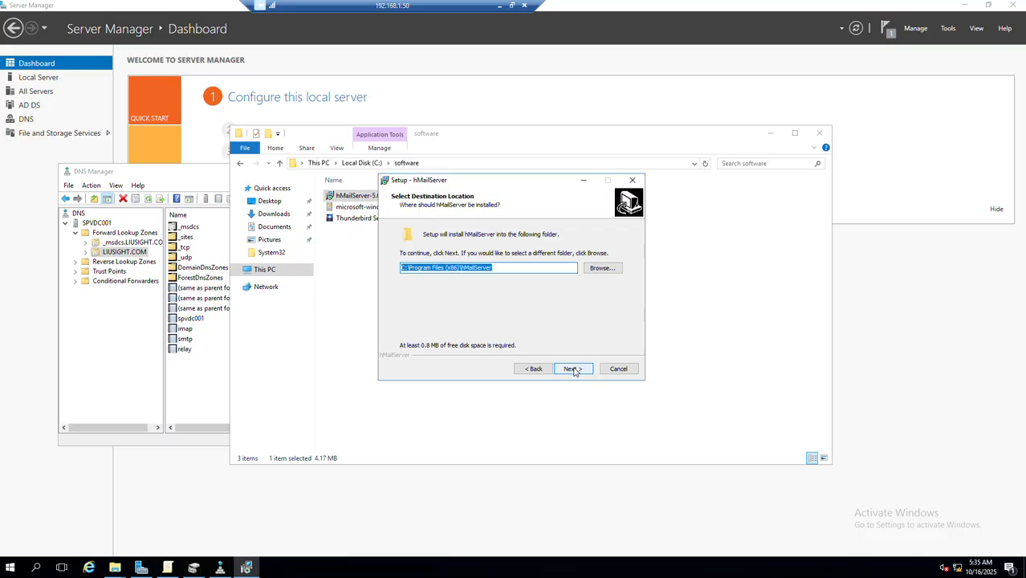
{"action": "left_click", "coordinate": [573, 369]}
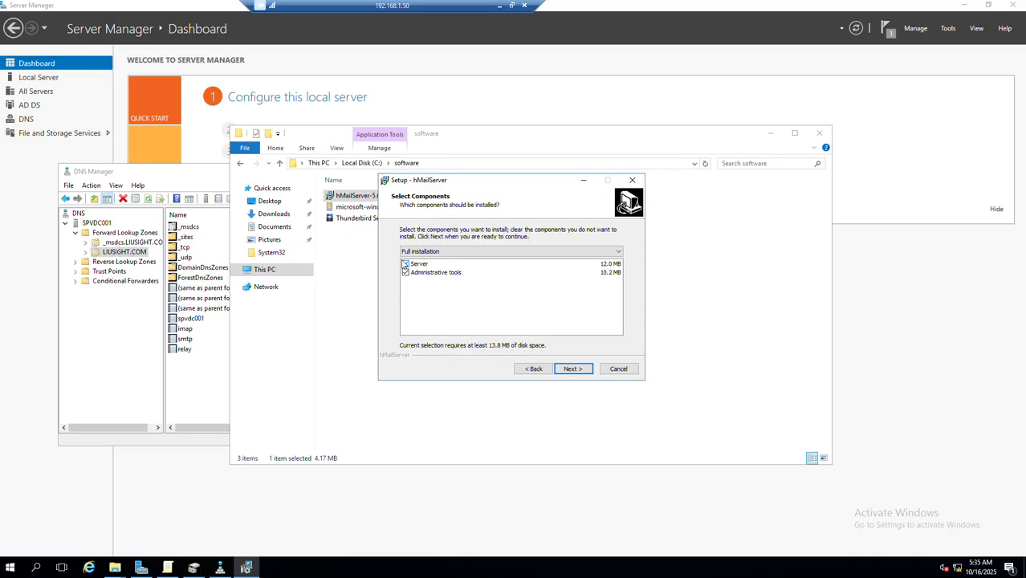
Keep the full installation, the built-in Microsoft SQL Compact database engine and the hMailServer Start Menu folder
{"action": "left_click", "coordinate": [583, 370]}
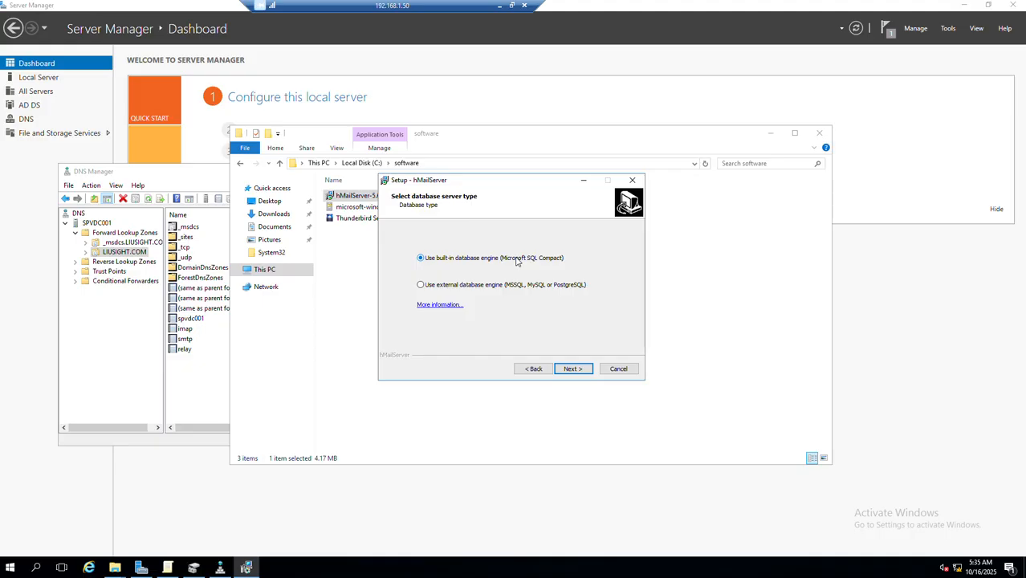
{"action": "left_click", "coordinate": [572, 368]}
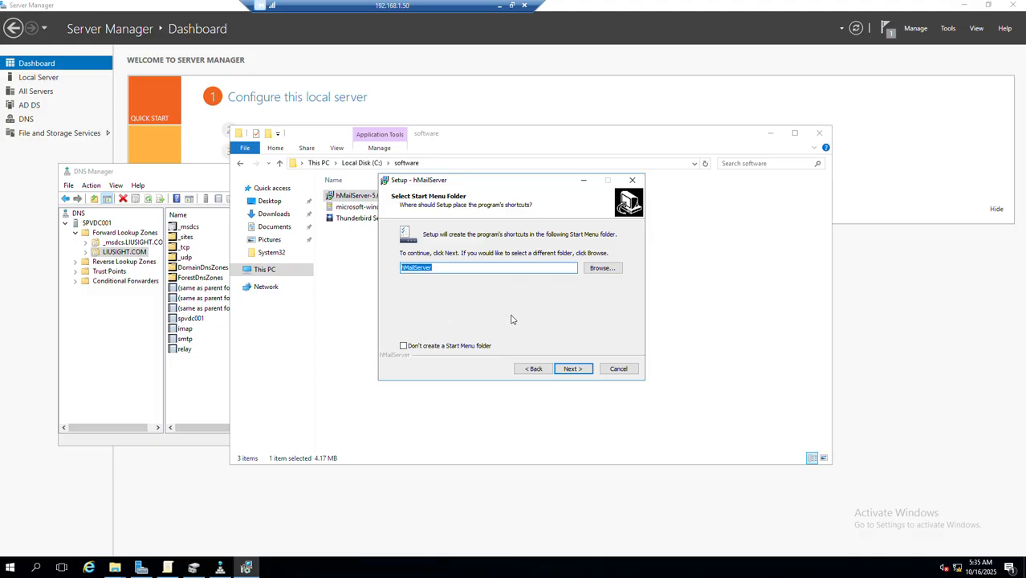
{"action": "left_click", "coordinate": [577, 371]}
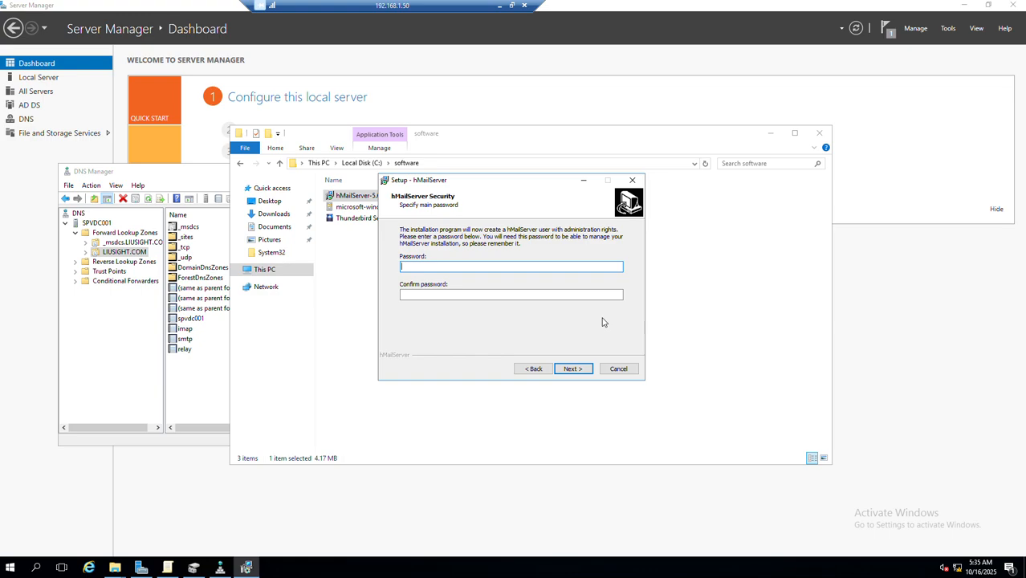
Enter and confirm the main hMailServer administration password, and run the installation
{"action": "type", "text": "•••••••••••"}
{"action": "key", "text": "Tab"}
{"action": "type", "text": "•••••••••"}
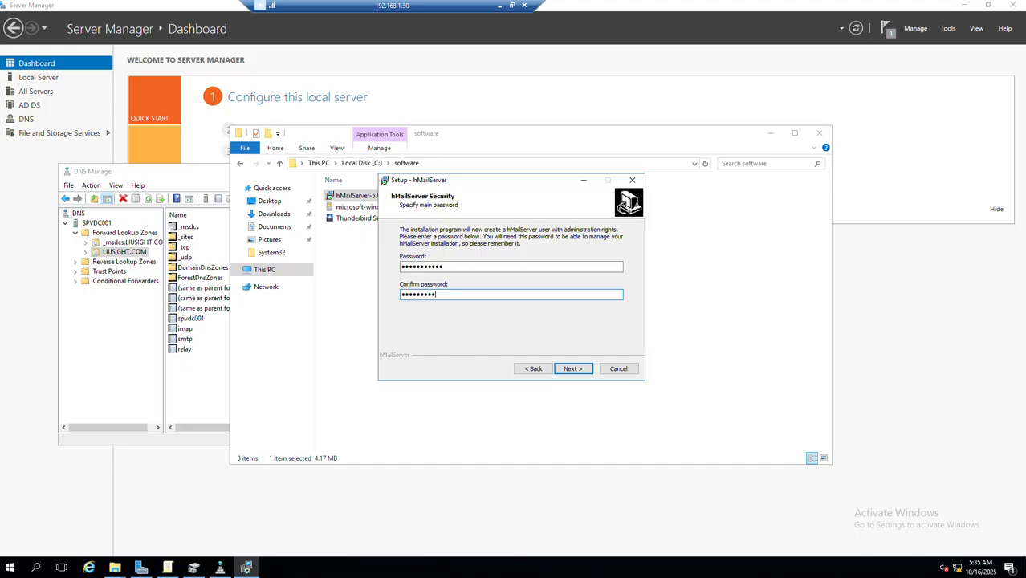
{"action": "type", "text": "••"}
{"action": "left_click", "coordinate": [576, 369]}
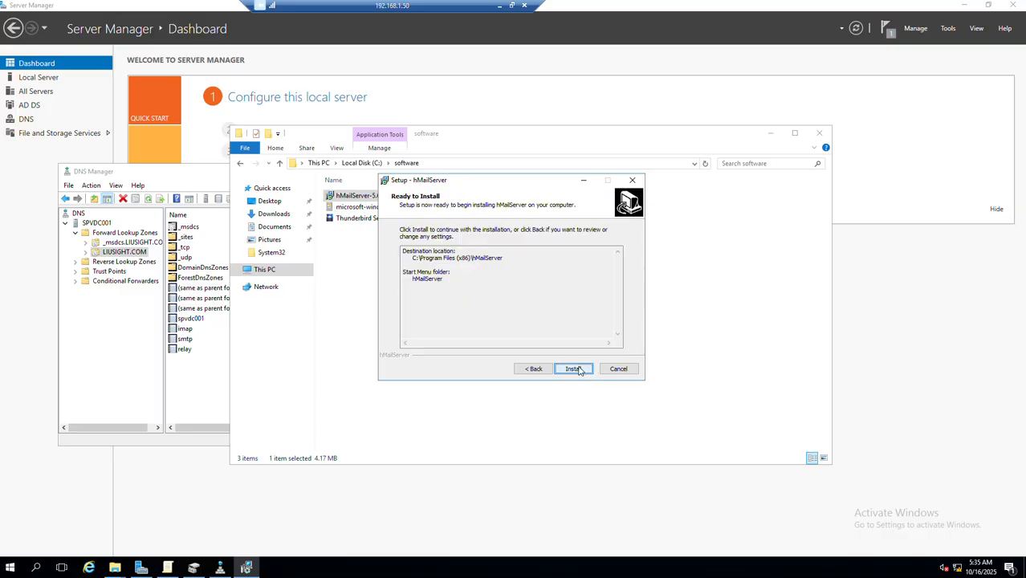
{"action": "left_click", "coordinate": [575, 369]}
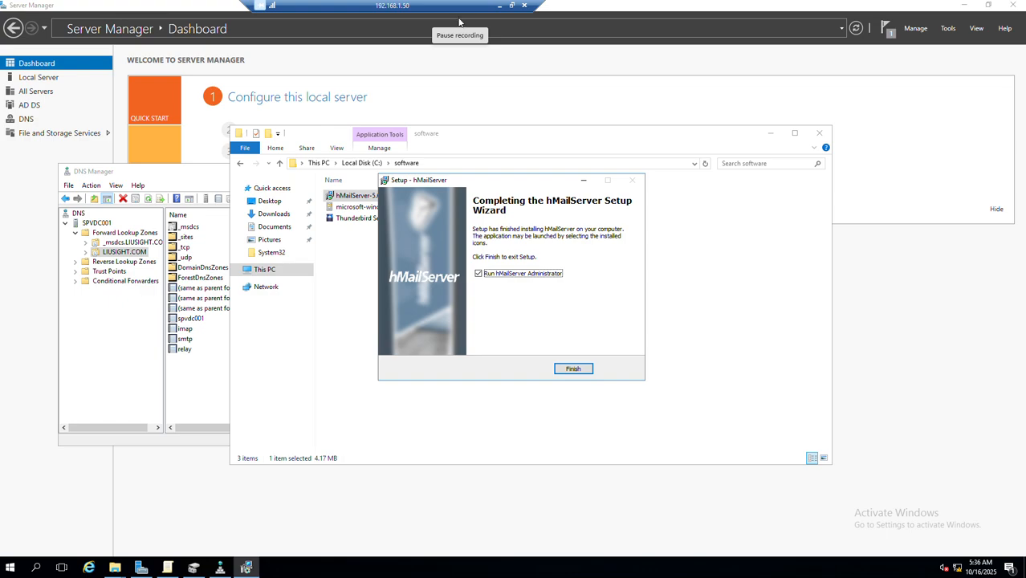
Create an MX record in the LIUSIGHT.COM forward lookup zone, with smtp.LIUSIGHT.COM as the mail server and priority 10
{"action": "left_click", "coordinate": [220, 568]}
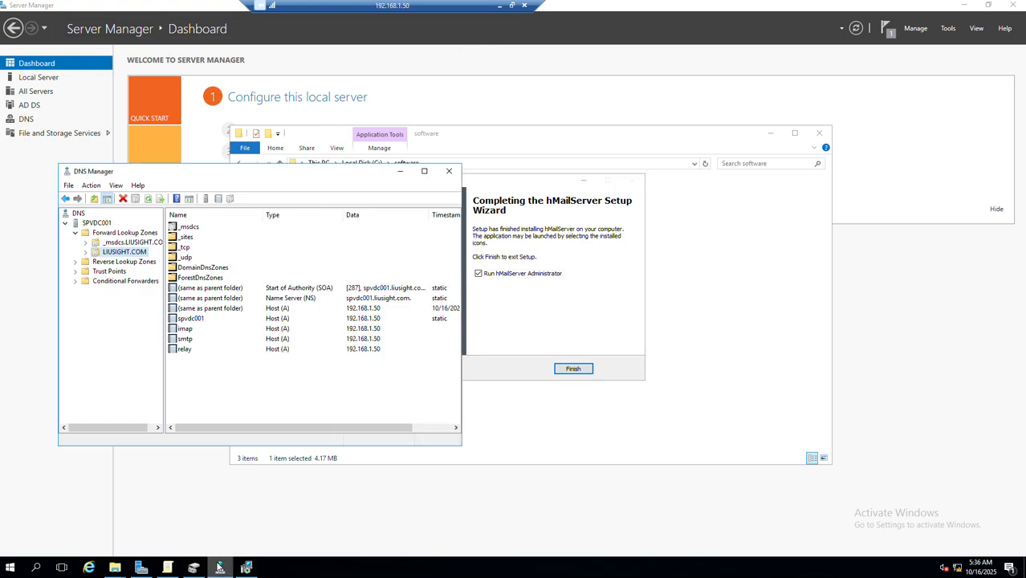
{"action": "right_click", "coordinate": [227, 390]}
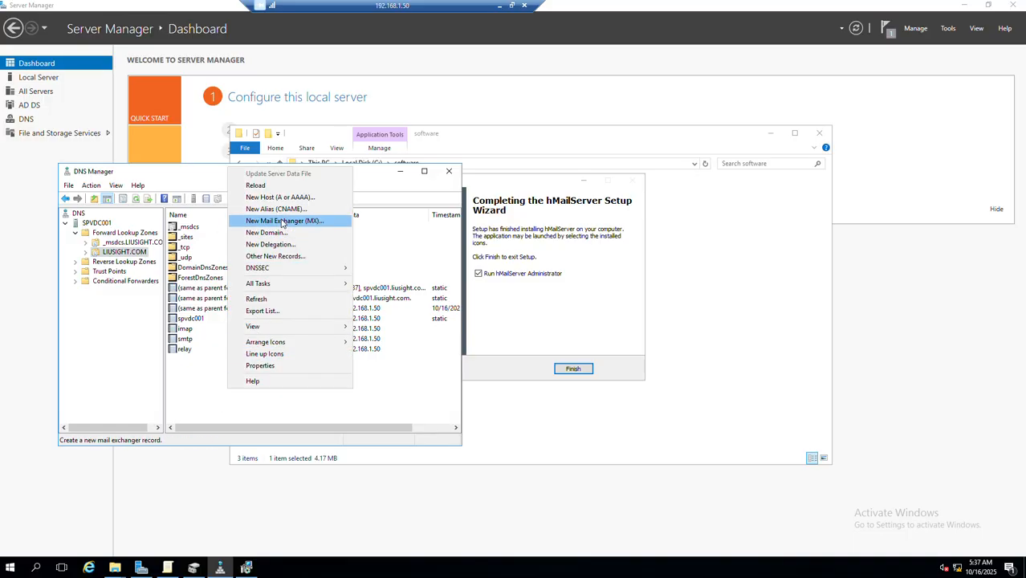
{"action": "left_click", "coordinate": [281, 222]}
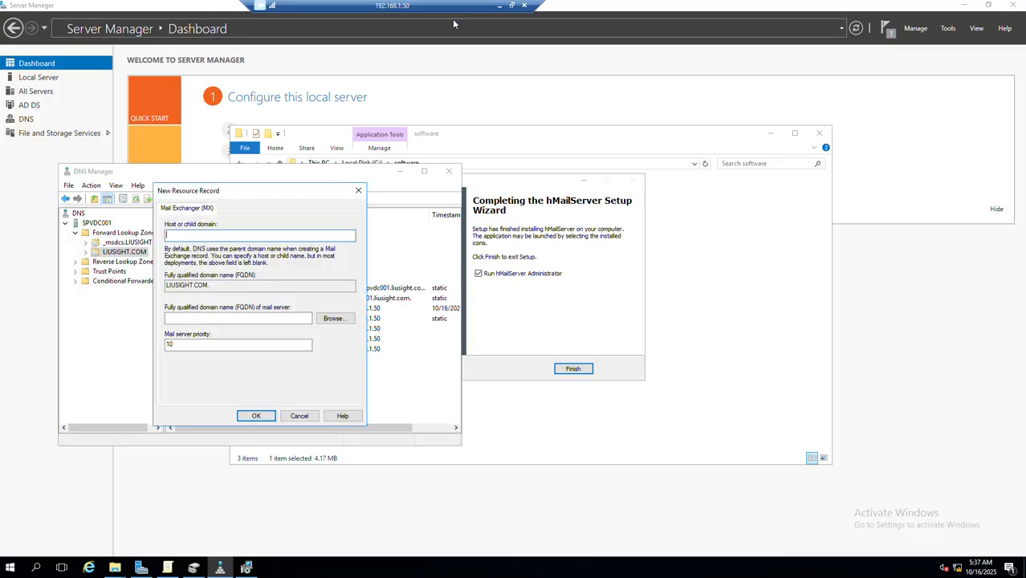
{"action": "left_click", "coordinate": [322, 320]}
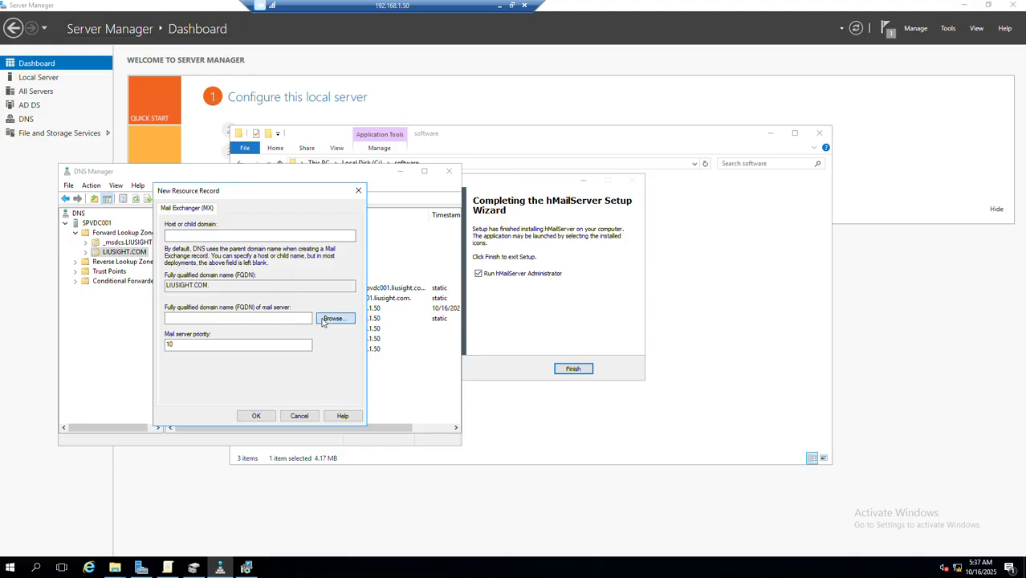
{"action": "double_click", "coordinate": [196, 277]}
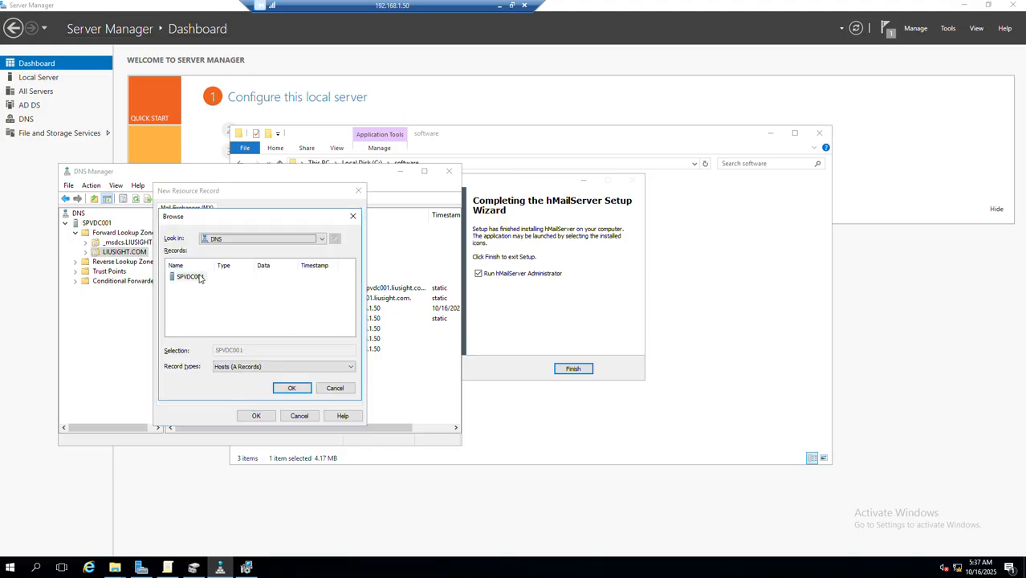
{"action": "double_click", "coordinate": [200, 278]}
{"action": "double_click", "coordinate": [200, 288]}
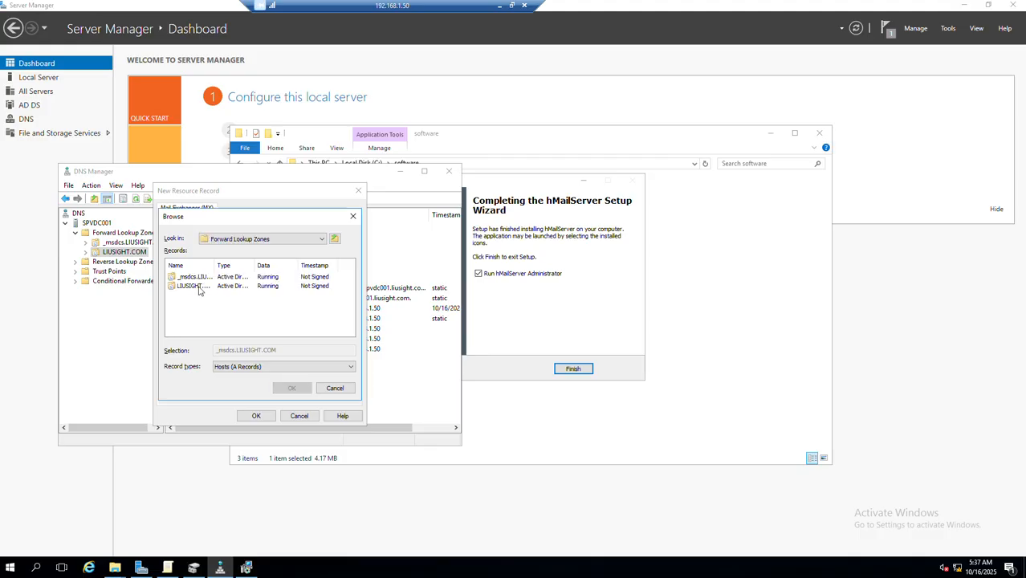
{"action": "scroll", "coordinate": [196, 305], "scroll_direction": "down", "scroll_amount": 2}
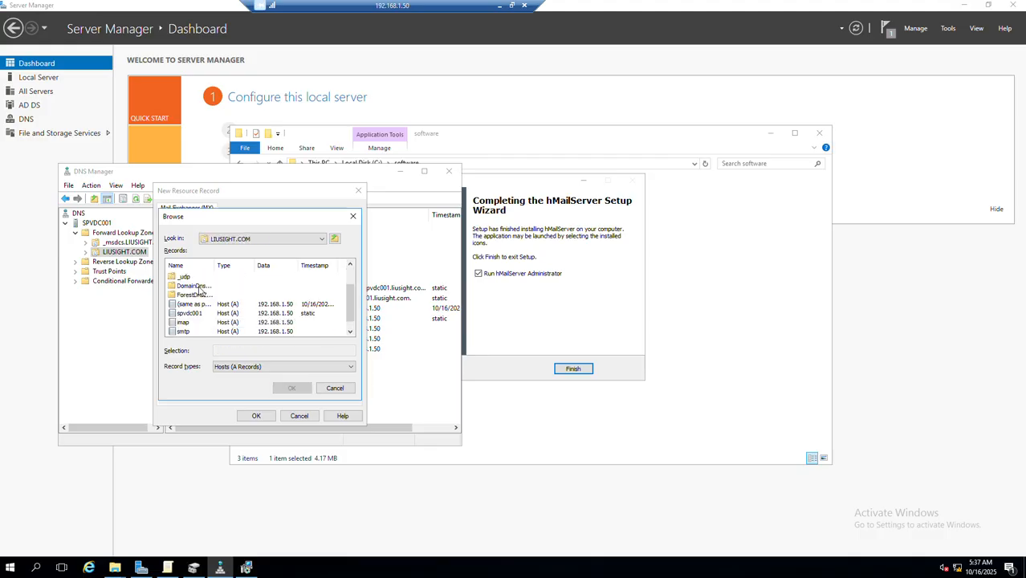
{"action": "left_click", "coordinate": [184, 322]}
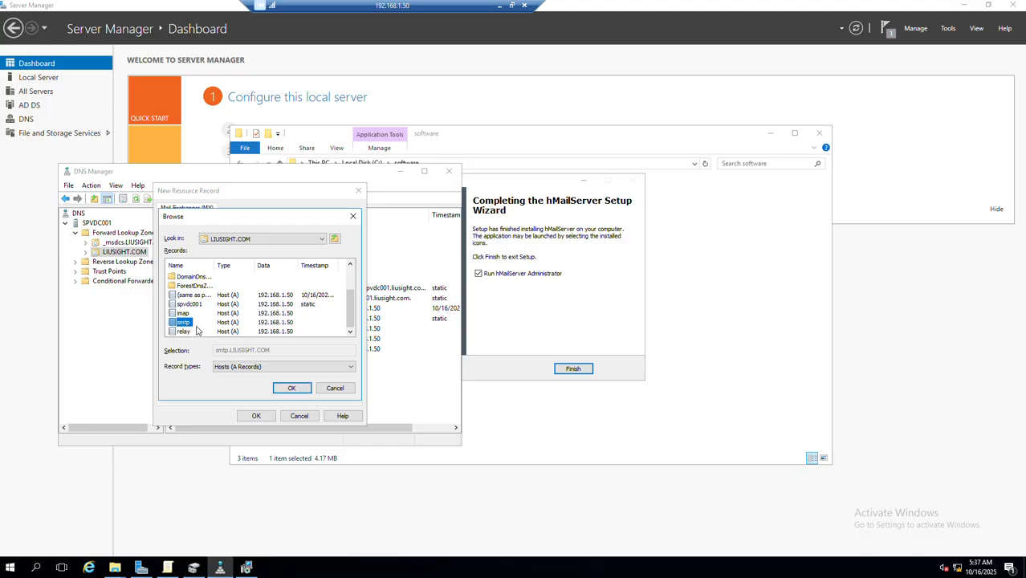
{"action": "left_click", "coordinate": [294, 388]}
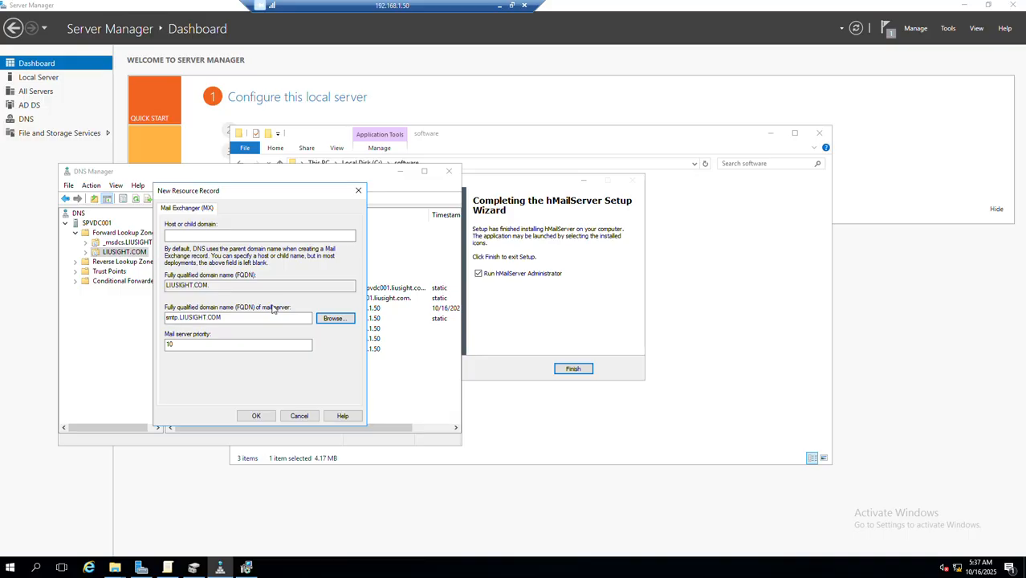
{"action": "left_click", "coordinate": [256, 416]}
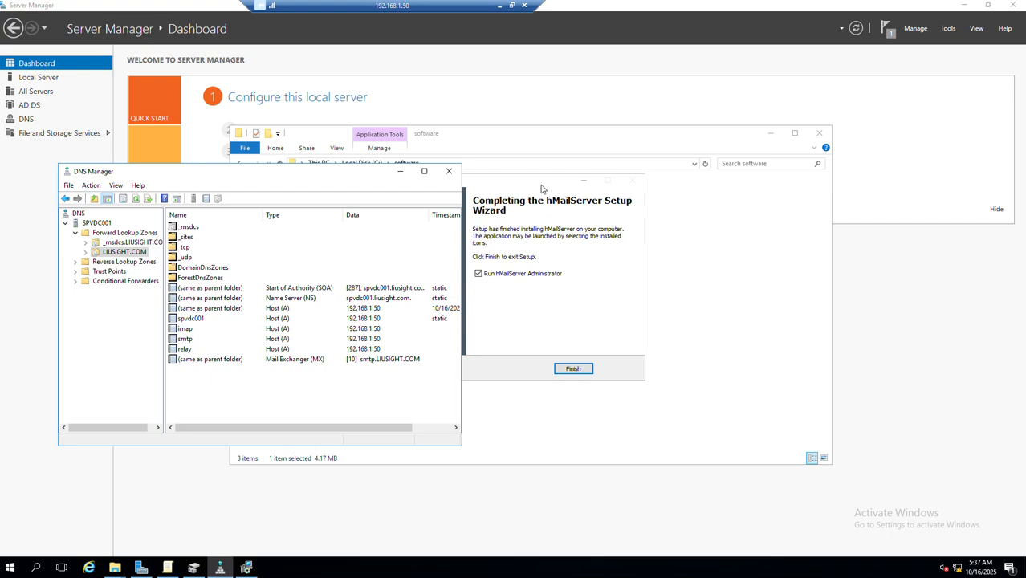
Finish the setup wizard and connect hMailServer Administrator to localhost by entering the hMailServer administration password
{"action": "left_click", "coordinate": [572, 368]}
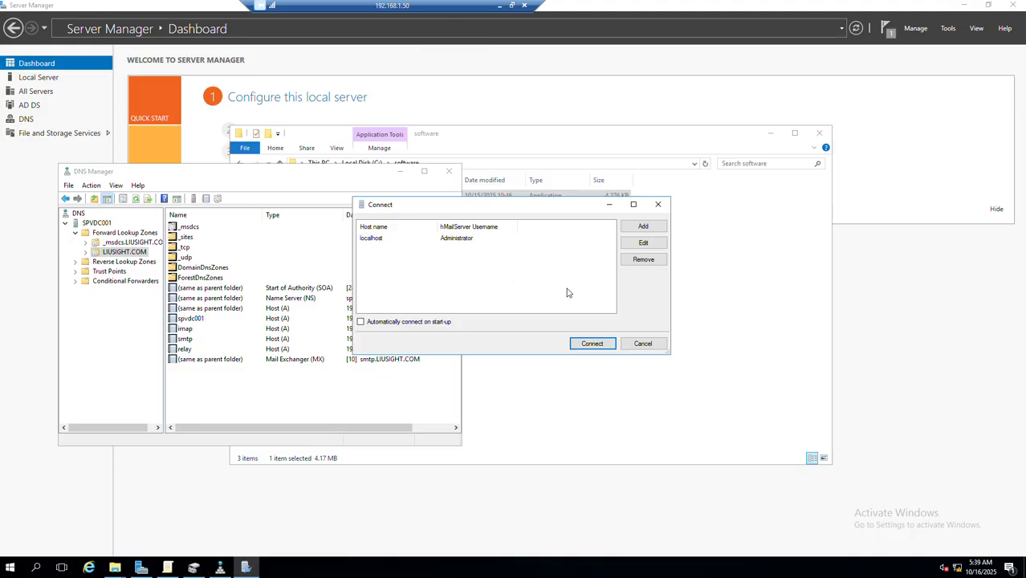
{"action": "left_click", "coordinate": [423, 239]}
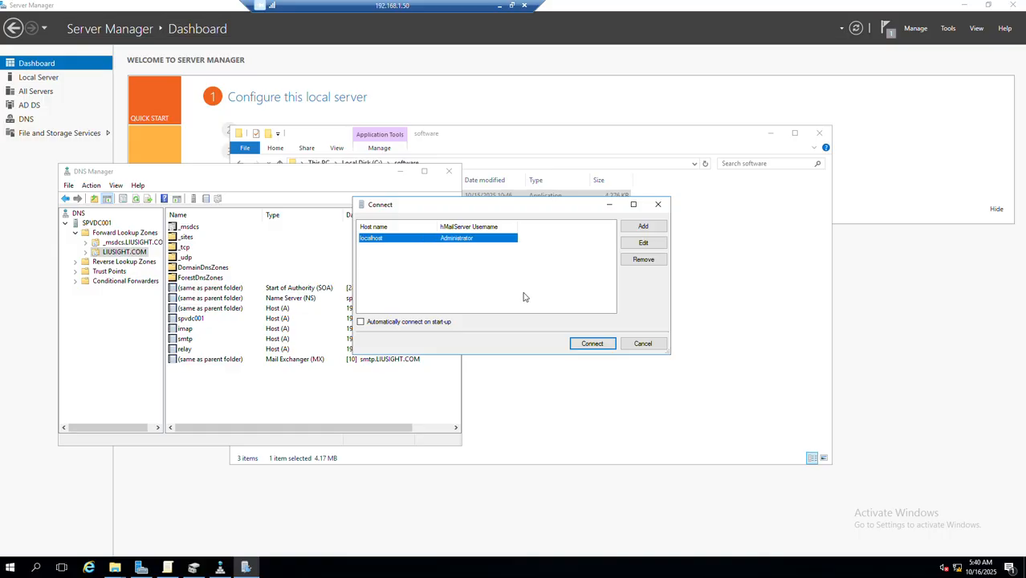
{"action": "left_click", "coordinate": [591, 344]}
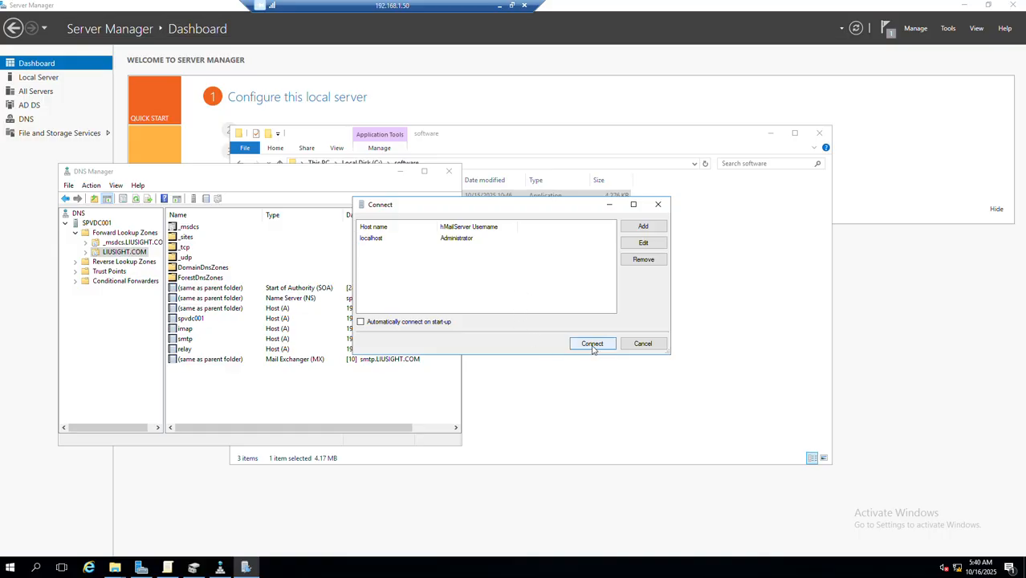
{"action": "left_click", "coordinate": [593, 346]}
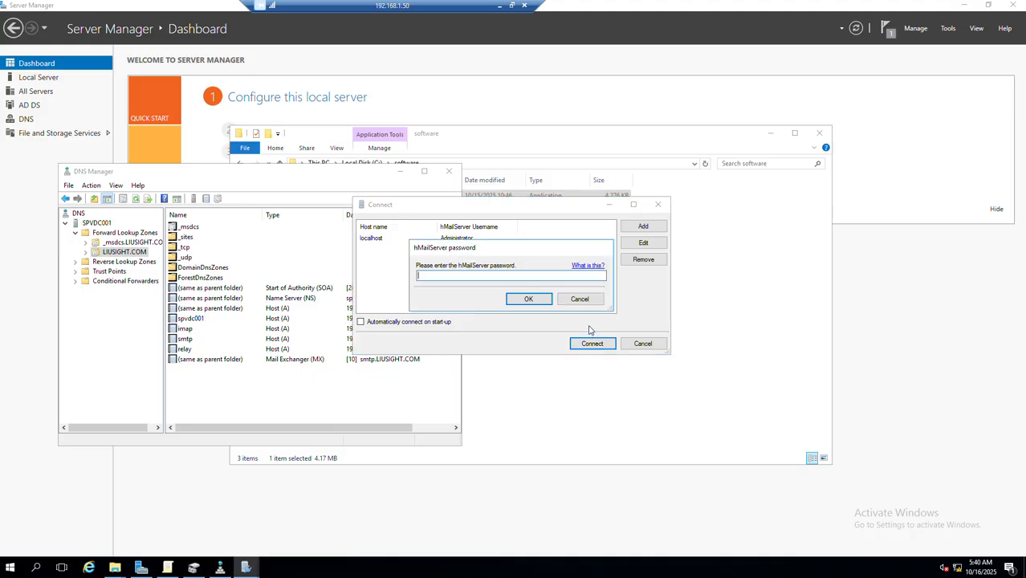
{"action": "type", "text": "1******"}
{"action": "left_click", "coordinate": [529, 299]}
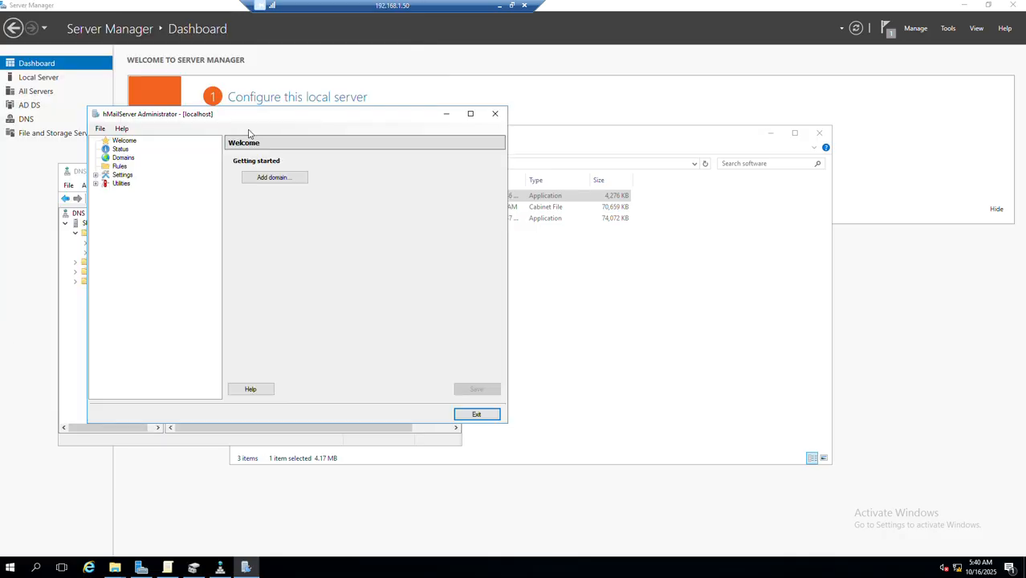
Add and save an enabled mail domain named liusight.com
{"action": "left_click", "coordinate": [263, 180]}
{"action": "left_click", "coordinate": [264, 182]}
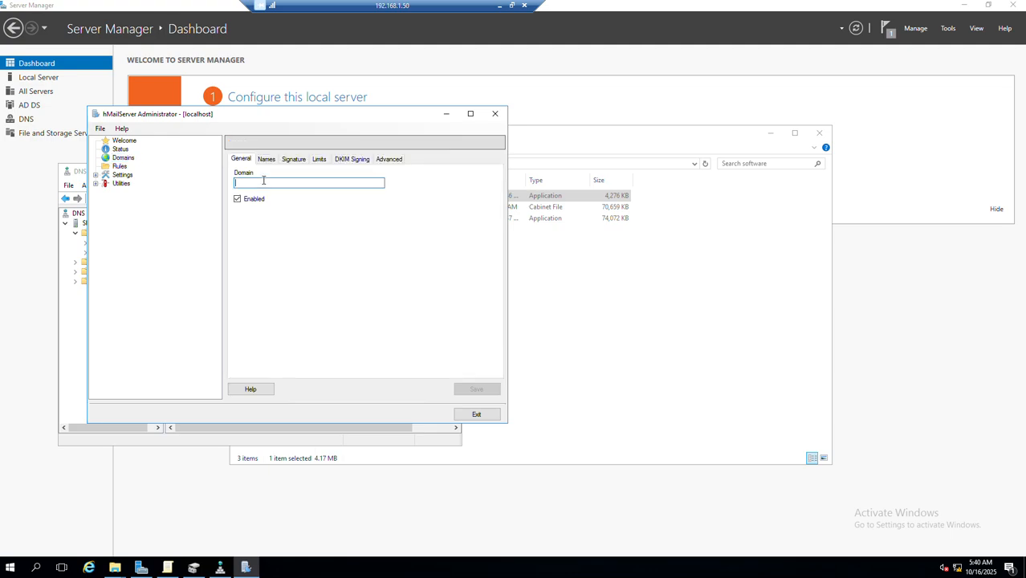
{"action": "type", "text": "luysight."}
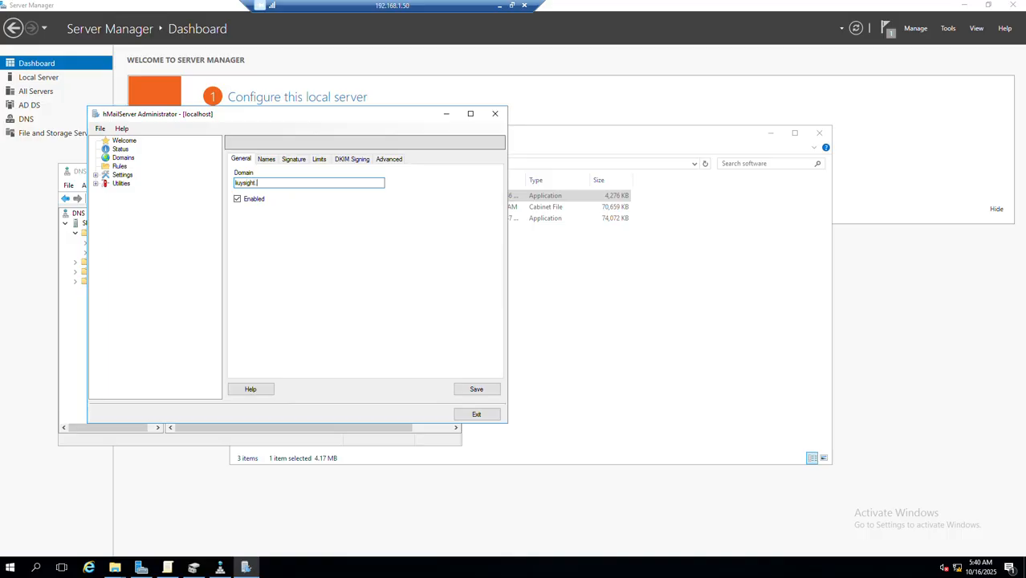
{"action": "type", "text": "com"}
{"action": "key", "text": "BackSpace"}
{"action": "left_click", "coordinate": [476, 390]}
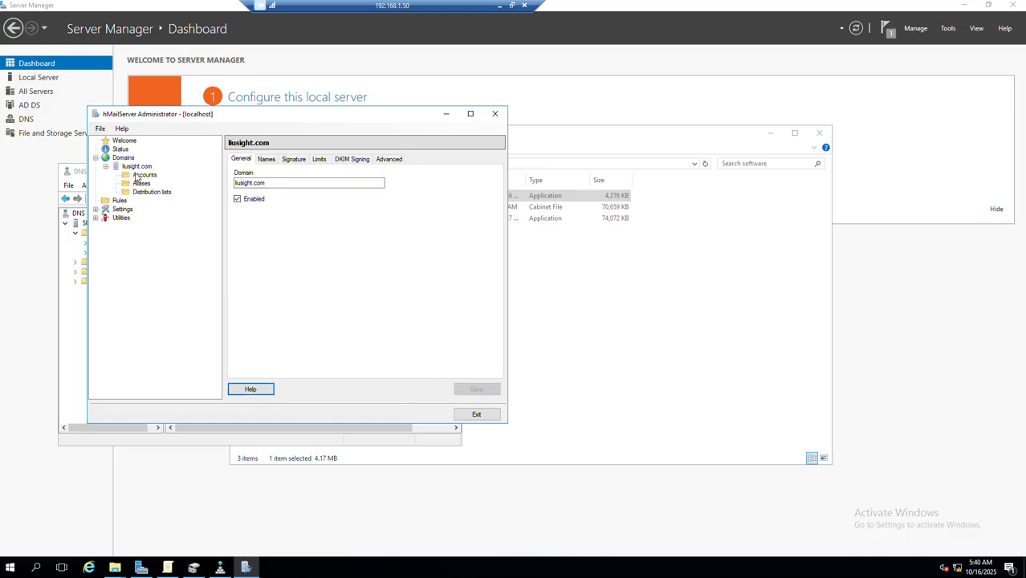
{"action": "left_click", "coordinate": [139, 174]}
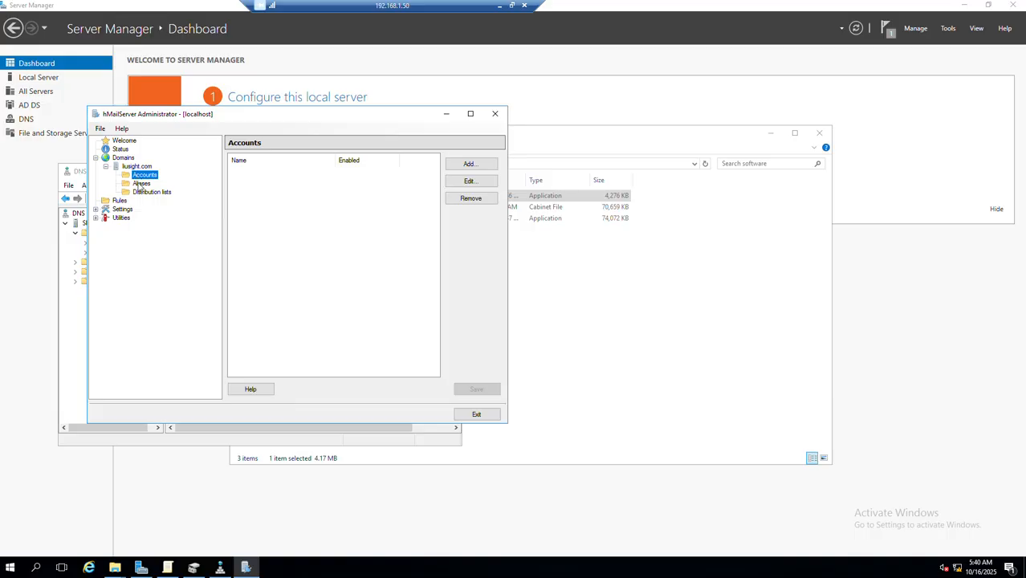
{"action": "left_click", "coordinate": [139, 183]}
{"action": "left_click", "coordinate": [137, 192]}
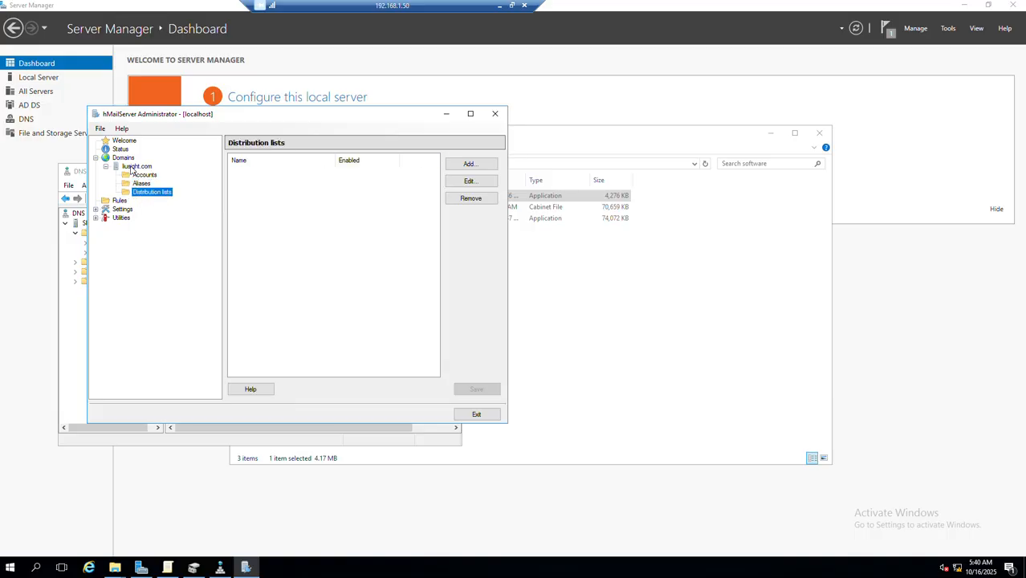
{"action": "left_click", "coordinate": [134, 166]}
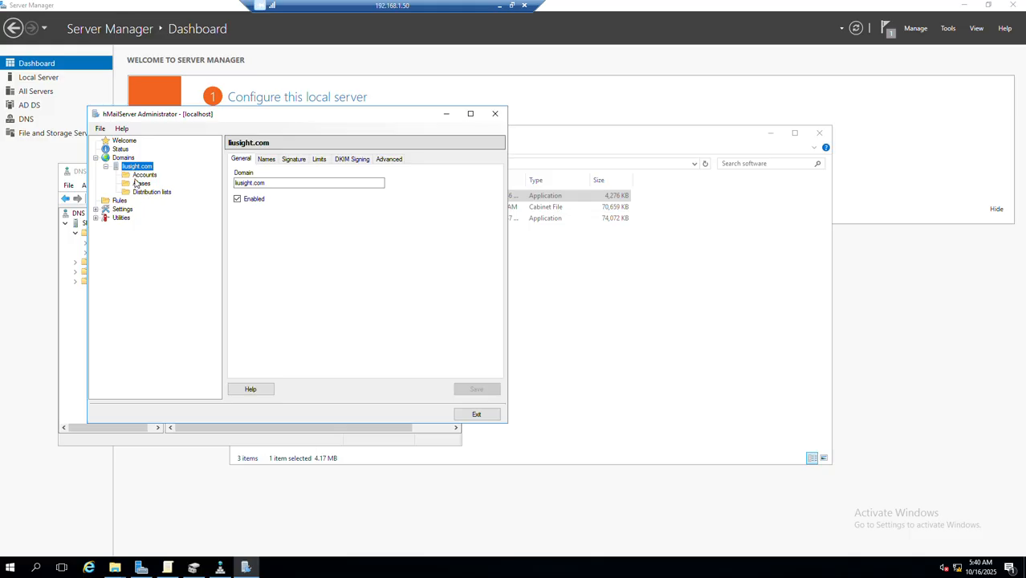
Start a new account under liusight.com with the address name dbasupport and enter its account password
{"action": "left_click", "coordinate": [136, 178]}
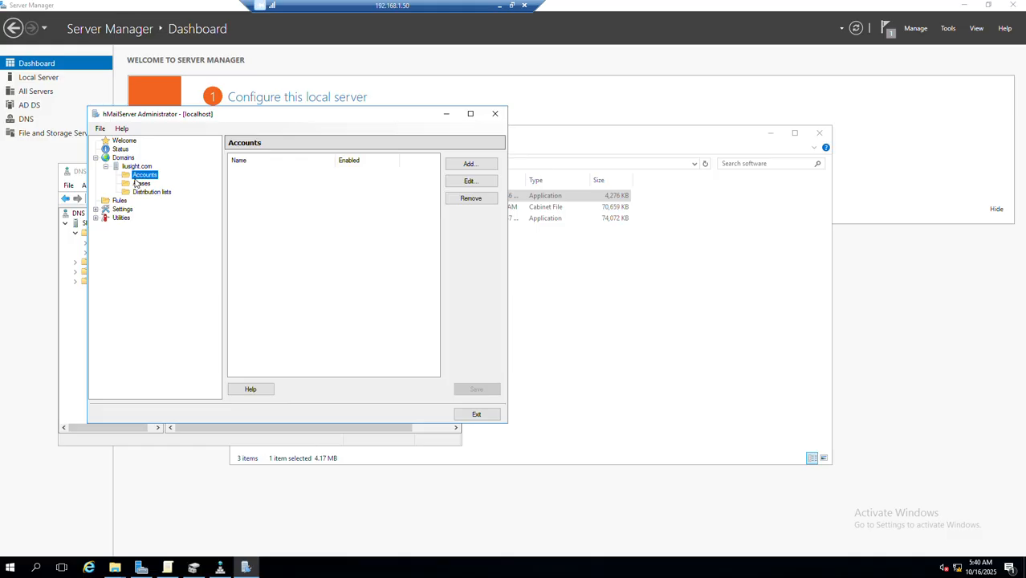
{"action": "left_click", "coordinate": [469, 164]}
{"action": "left_click", "coordinate": [271, 182]}
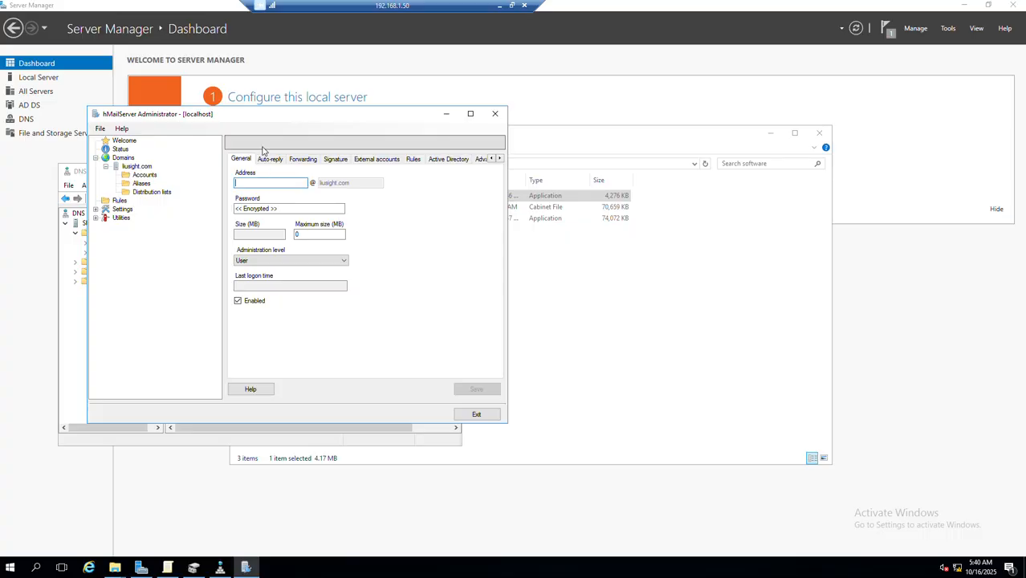
{"action": "type", "text": "dbasup"}
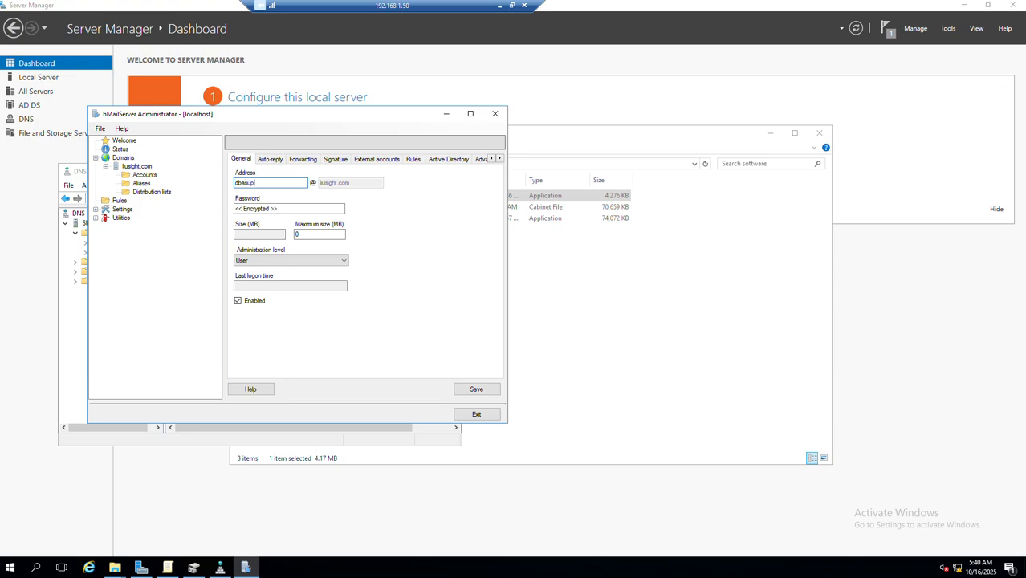
{"action": "type", "text": "port"}
{"action": "left_click", "coordinate": [275, 208]}
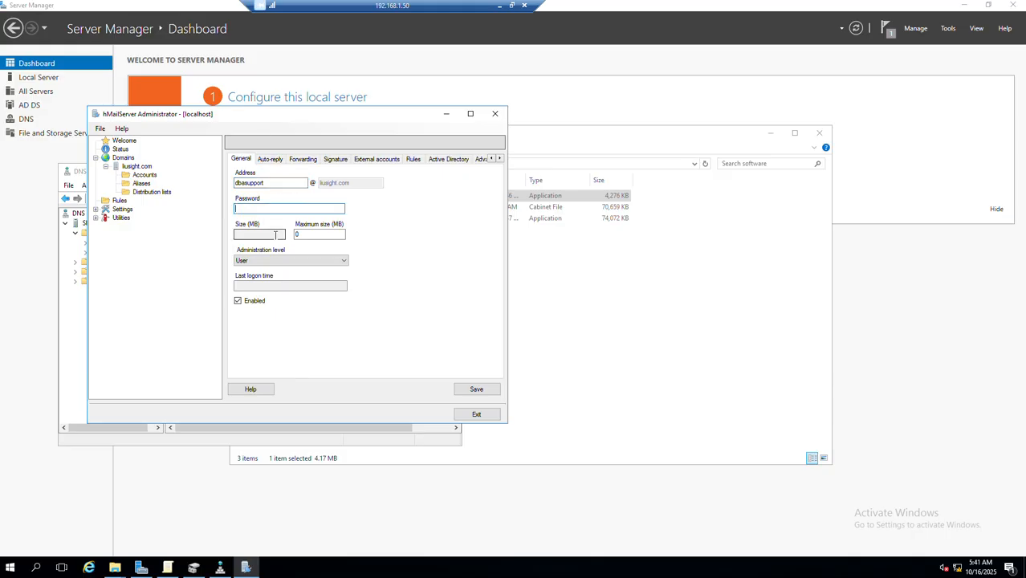
{"action": "type", "text": "1****"}
Review the new account's auto-reply, forwarding, signature, external account, rules and Active Directory options, and save the account
{"action": "left_click", "coordinate": [265, 162]}
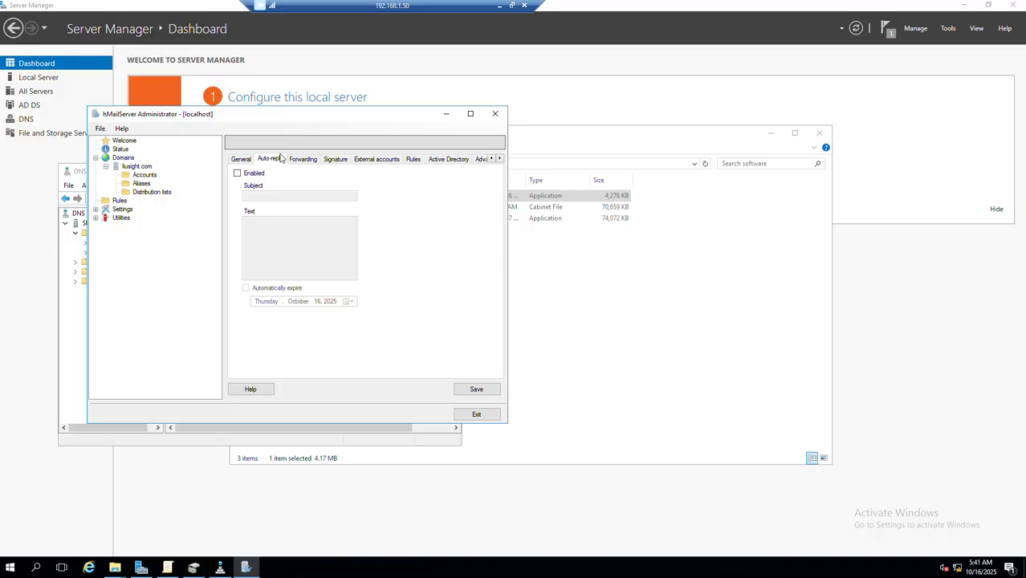
{"action": "left_click", "coordinate": [305, 161]}
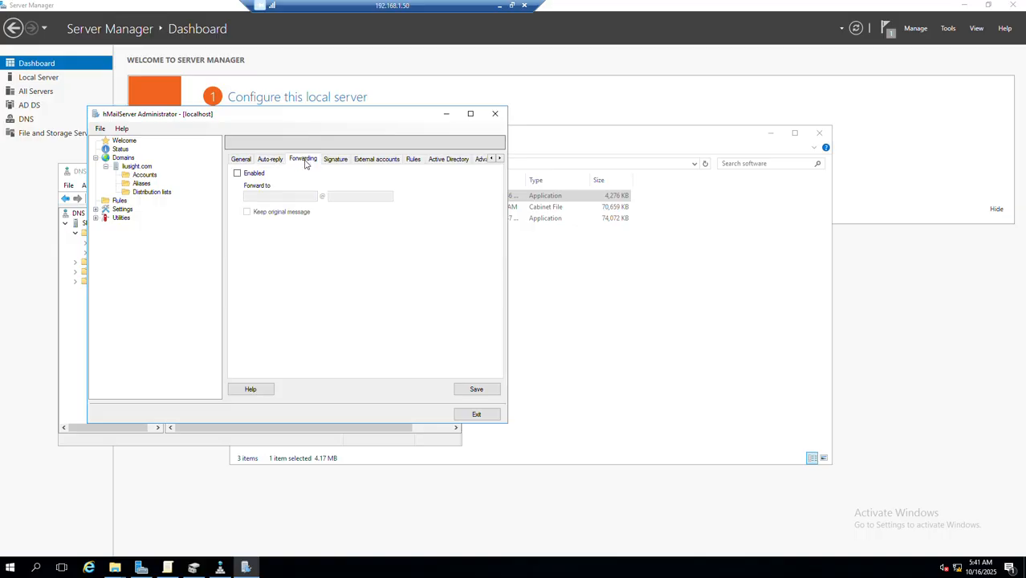
{"action": "left_click", "coordinate": [336, 159]}
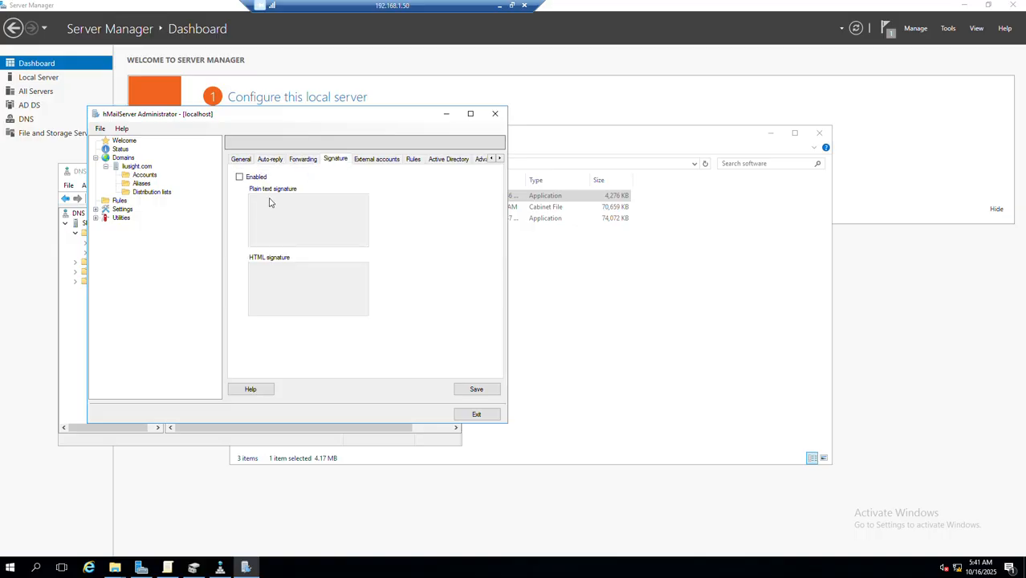
{"action": "left_click", "coordinate": [375, 160]}
{"action": "left_click", "coordinate": [411, 160]}
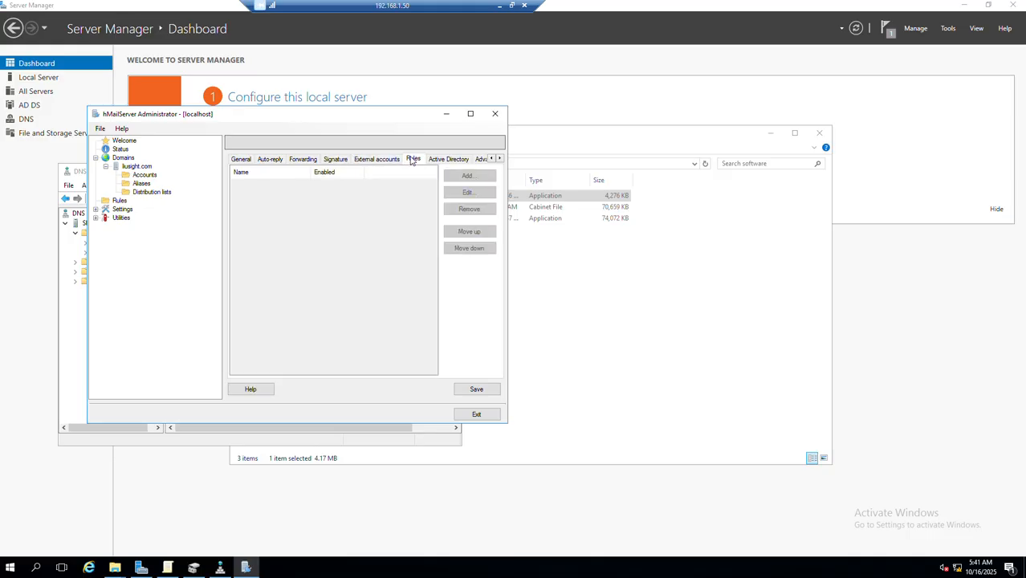
{"action": "left_click", "coordinate": [436, 163]}
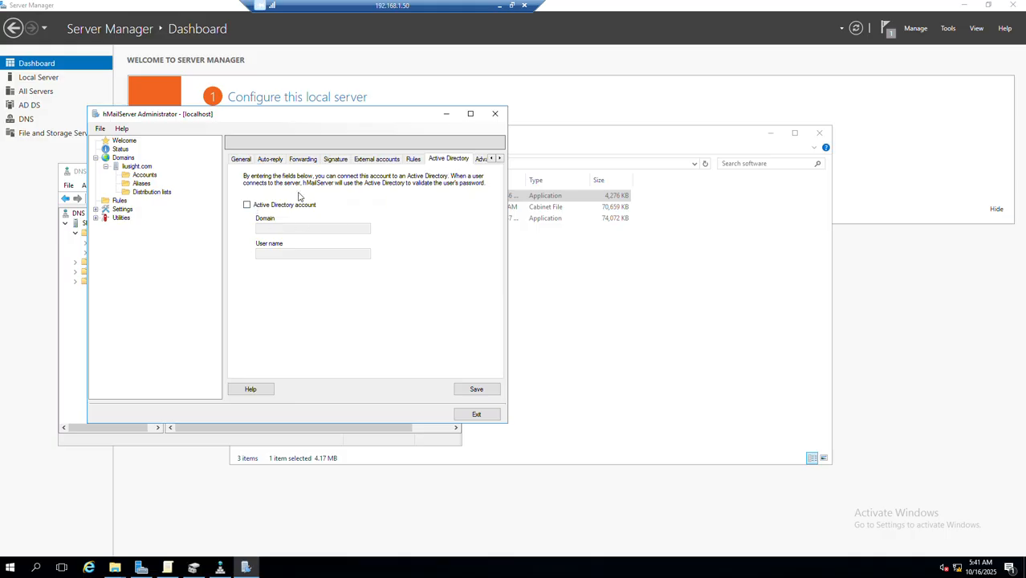
{"action": "left_click", "coordinate": [244, 159]}
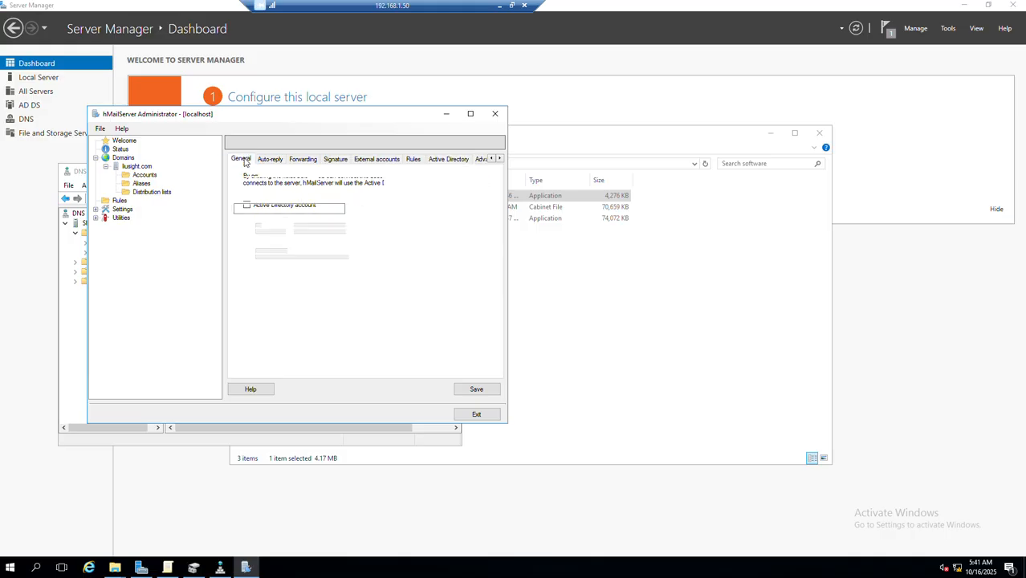
{"action": "left_click", "coordinate": [483, 391]}
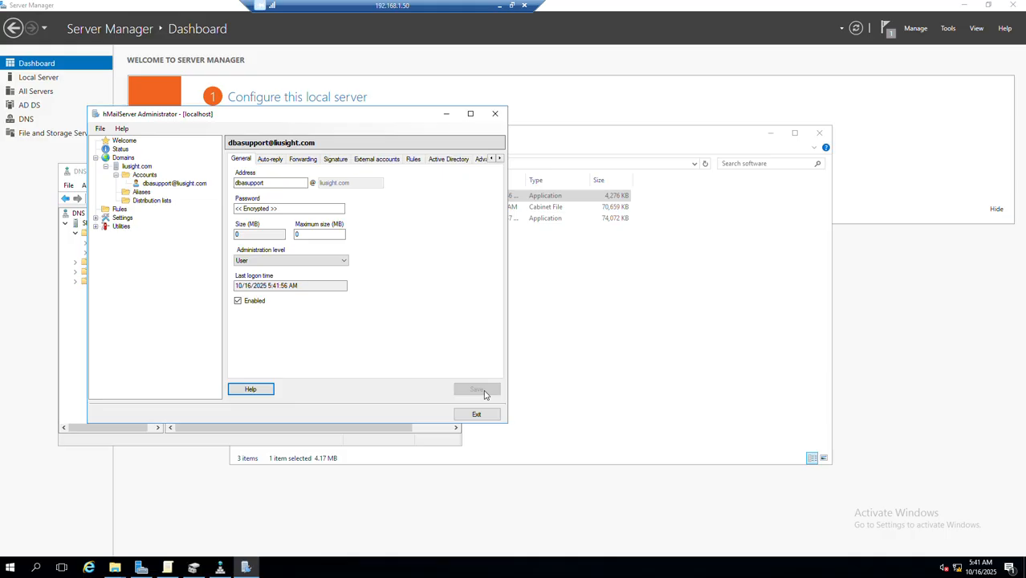
Start another account under liusight.com with the address name dba
{"action": "left_click", "coordinate": [157, 186]}
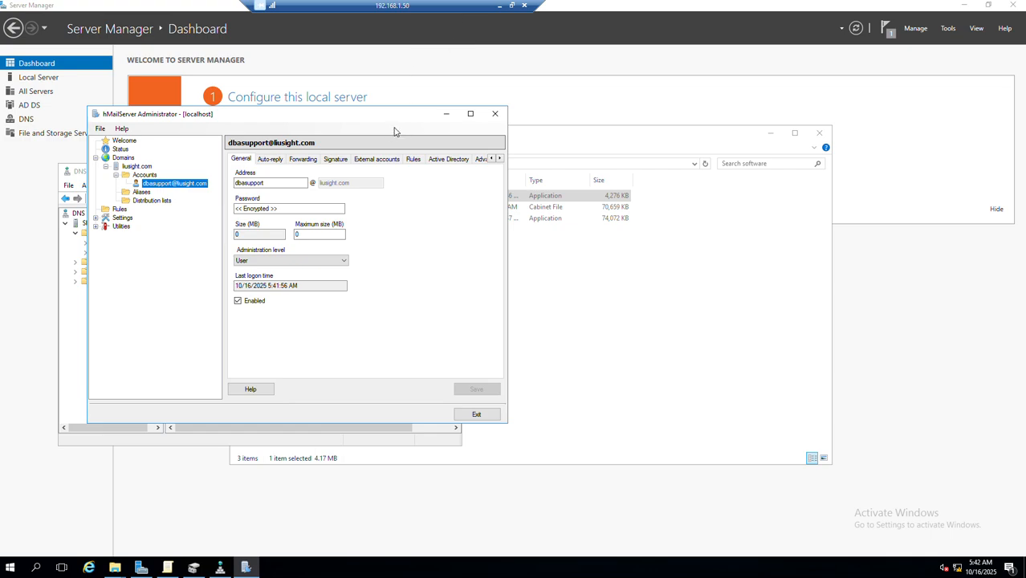
{"action": "left_click", "coordinate": [145, 175]}
{"action": "left_click", "coordinate": [459, 166]}
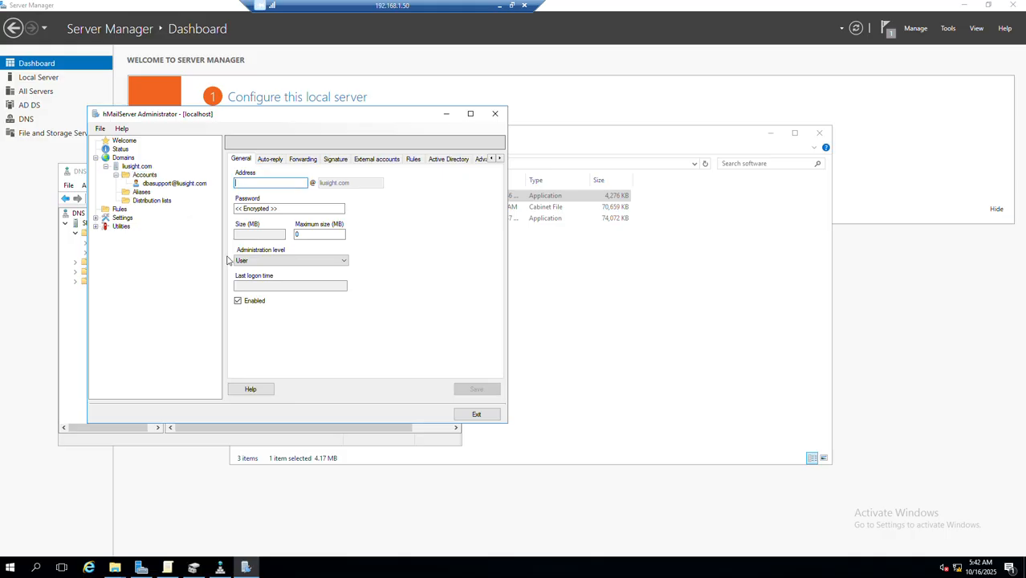
{"action": "type", "text": "sdba"}
{"action": "key", "text": "BackSpace"}
{"action": "key", "text": "BackSpace"}
{"action": "key", "text": "BackSpace"}
{"action": "key", "text": "BackSpace"}
{"action": "type", "text": "dba"}
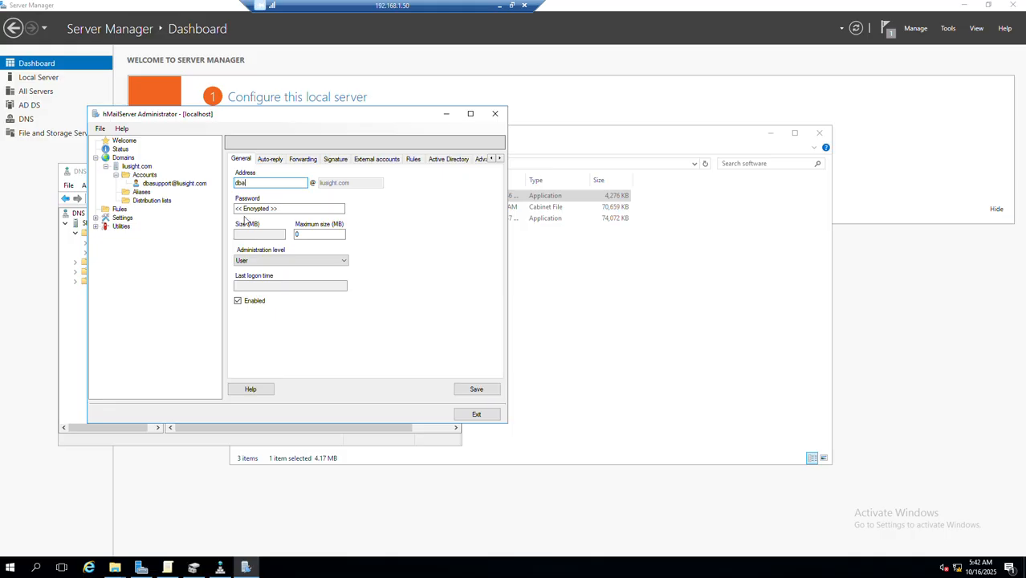